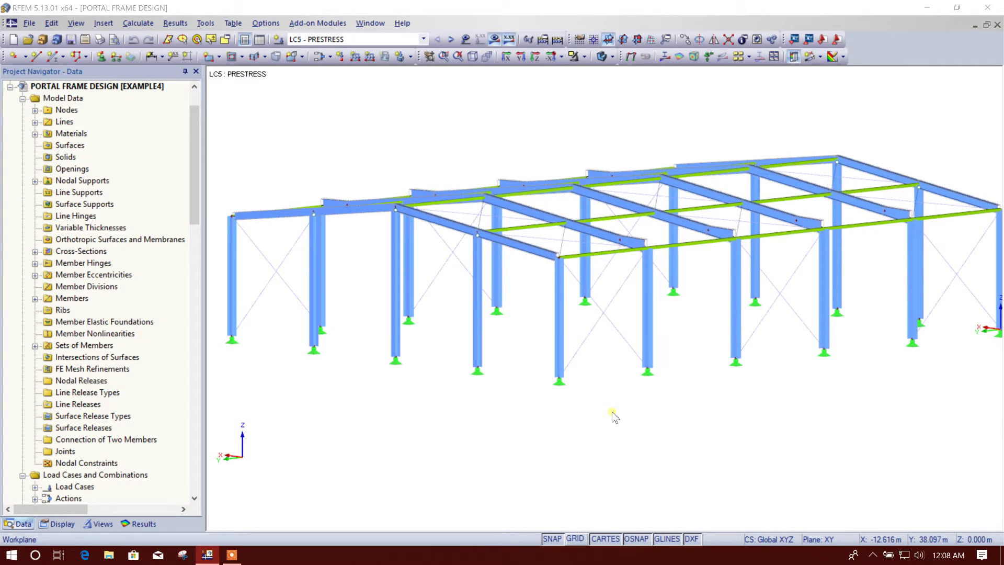
# - Orbit and pan the portal frame view, then dismiss the software update notification
pyautogui.keyDown('ctrl'); pyautogui.moveTo(538, 430); pyautogui.dragTo(660, 444, button='middle'); pyautogui.keyUp('ctrl')
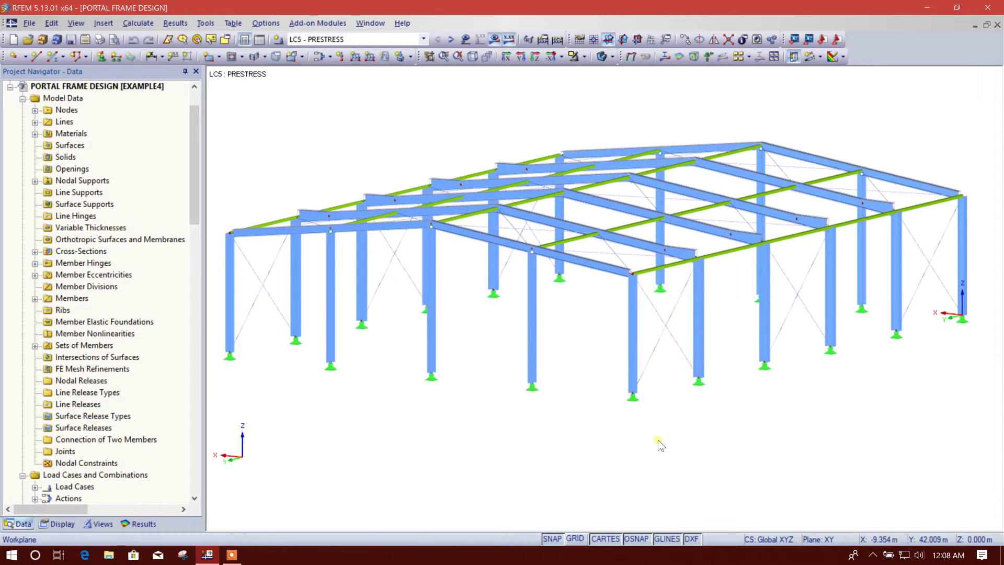
pyautogui.moveTo(601, 422); pyautogui.dragTo(701, 433, button='middle')
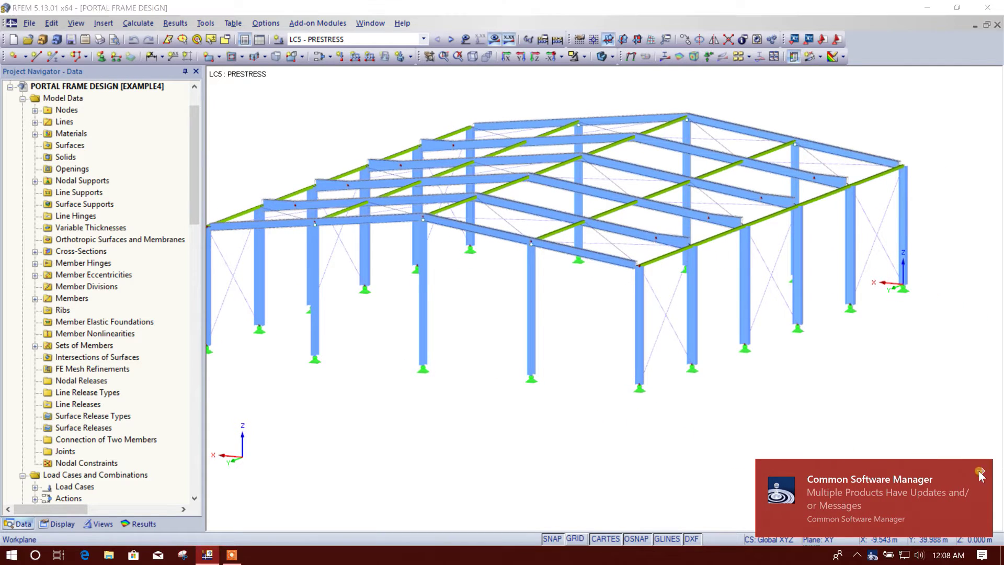
pyautogui.click(980, 472)
# - Launch the RF-JOINTS add-on and keep CEN as the national annex
pyautogui.click(319, 23)
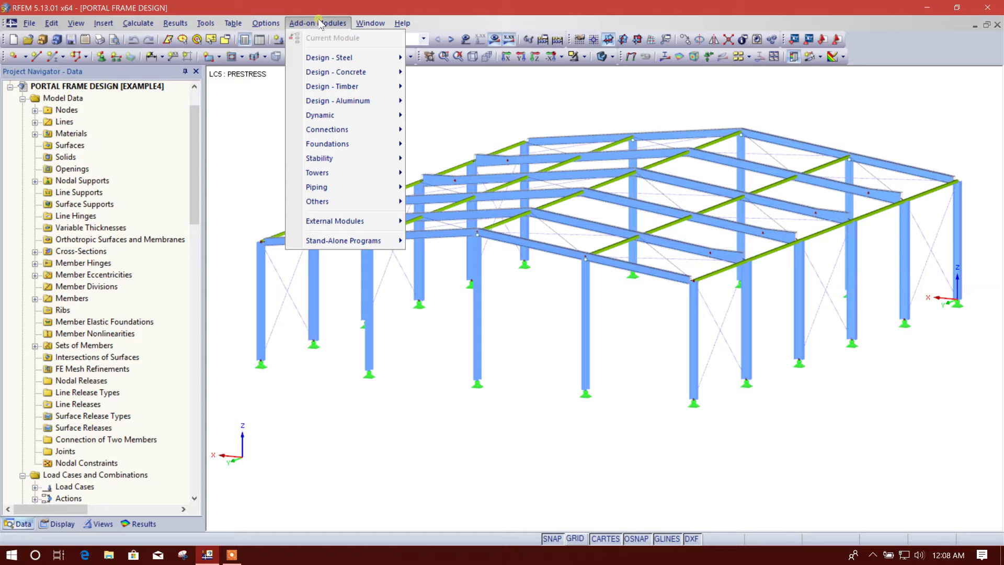
pyautogui.moveTo(361, 130)
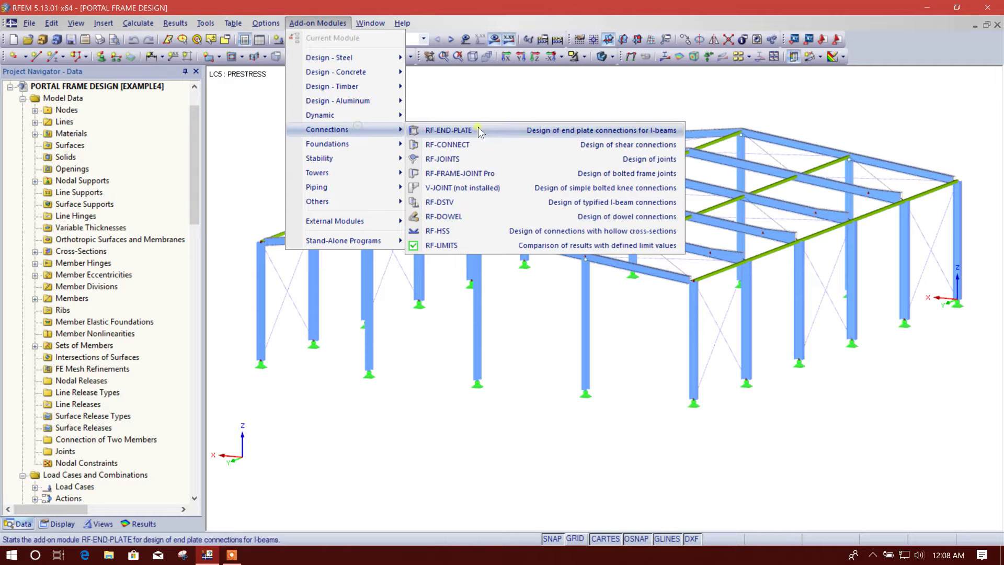
pyautogui.click(451, 160)
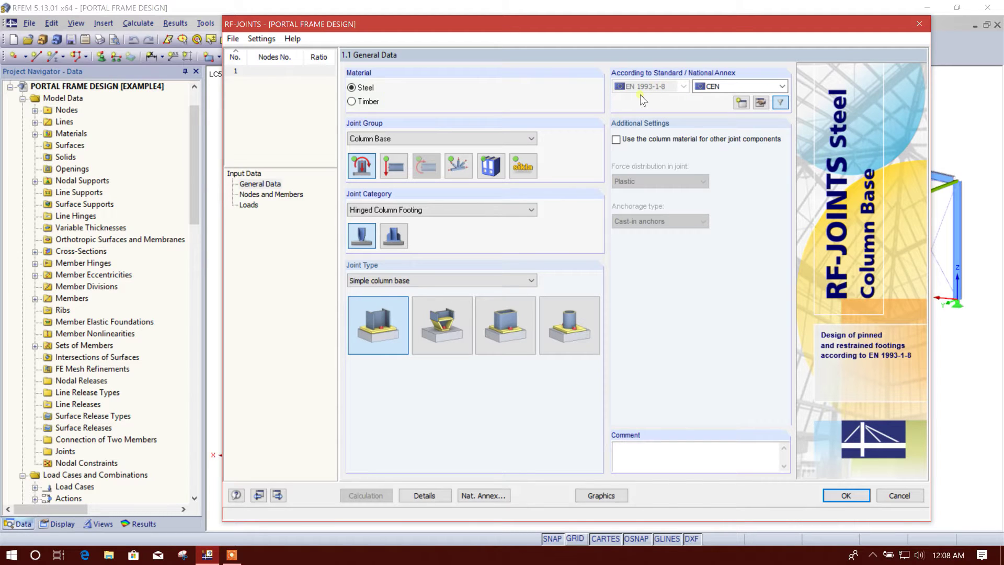
pyautogui.click(739, 87)
pyautogui.click(806, 99)
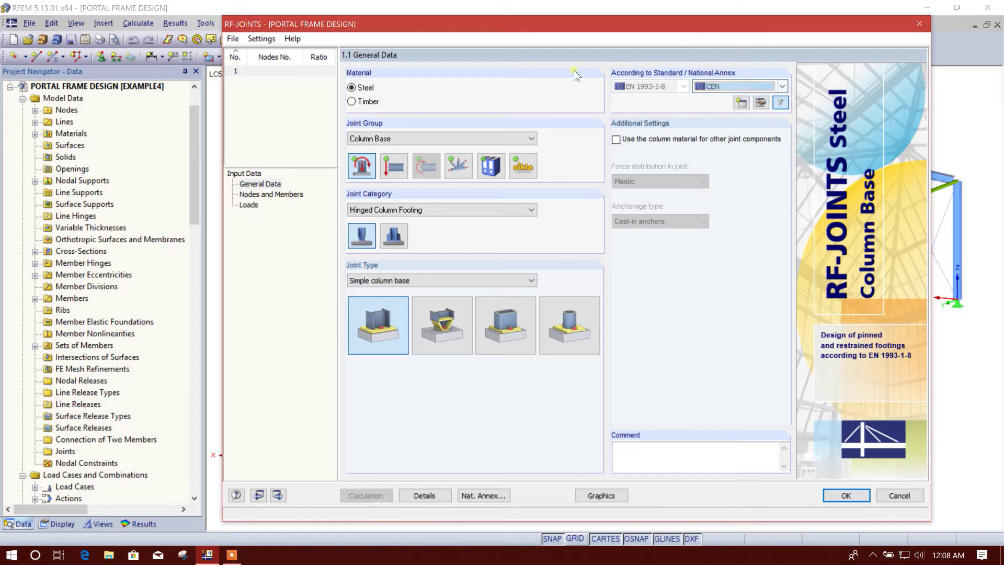
pyautogui.click(721, 87)
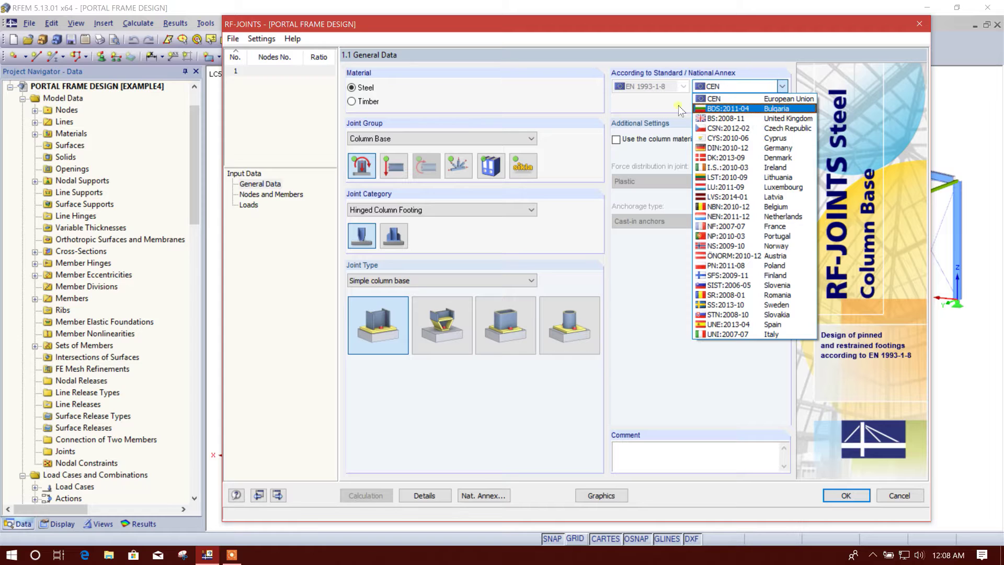
pyautogui.click(753, 99)
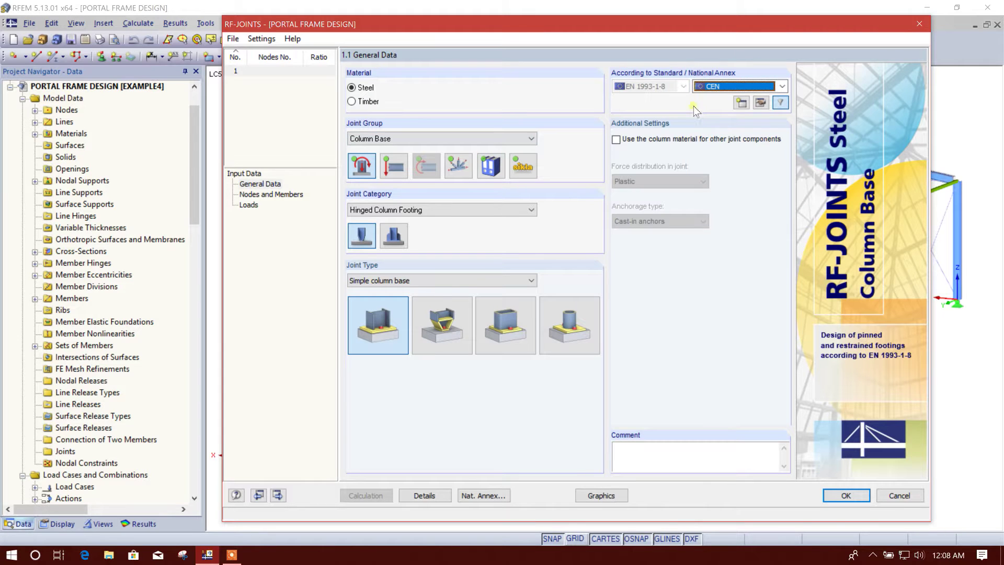
pyautogui.click(734, 87)
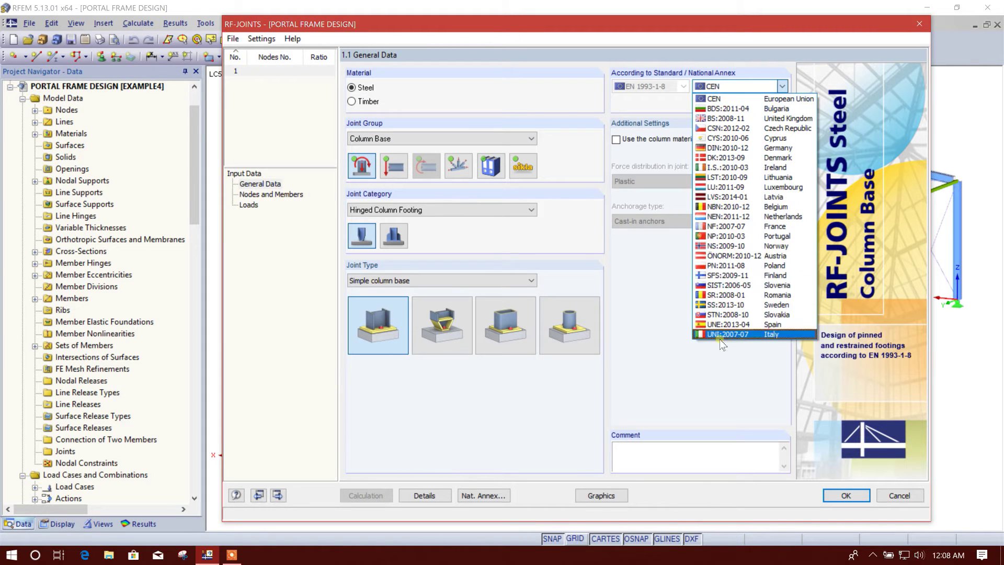
pyautogui.click(755, 94)
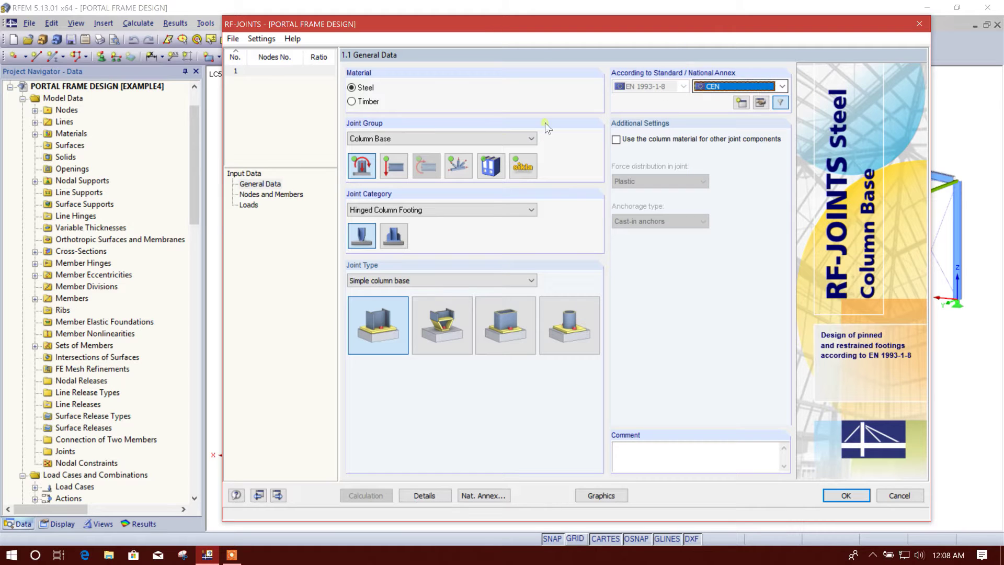
# - Set the joint group to Column Base with a Hinged Column Footing category
pyautogui.click(433, 141)
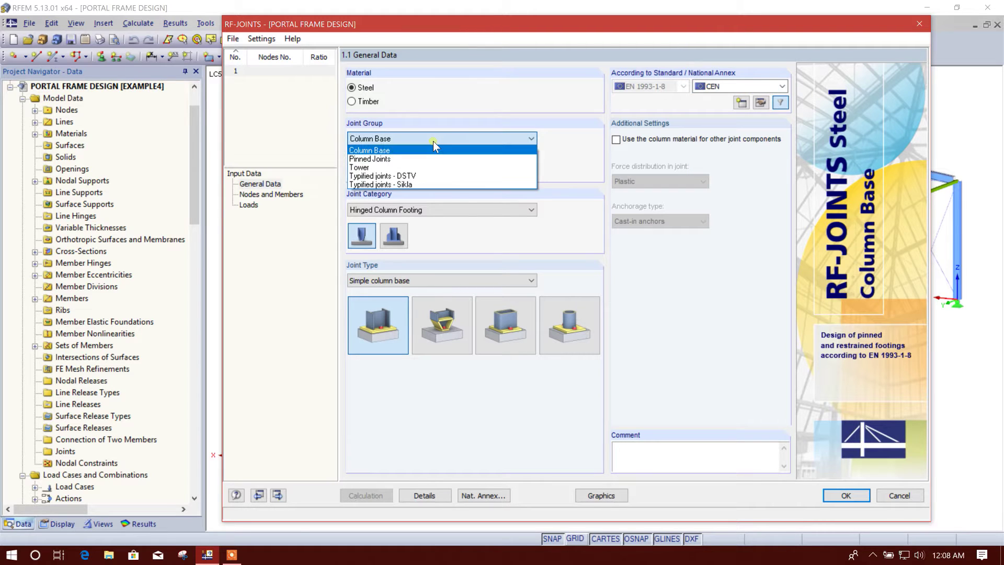
pyautogui.click(433, 141)
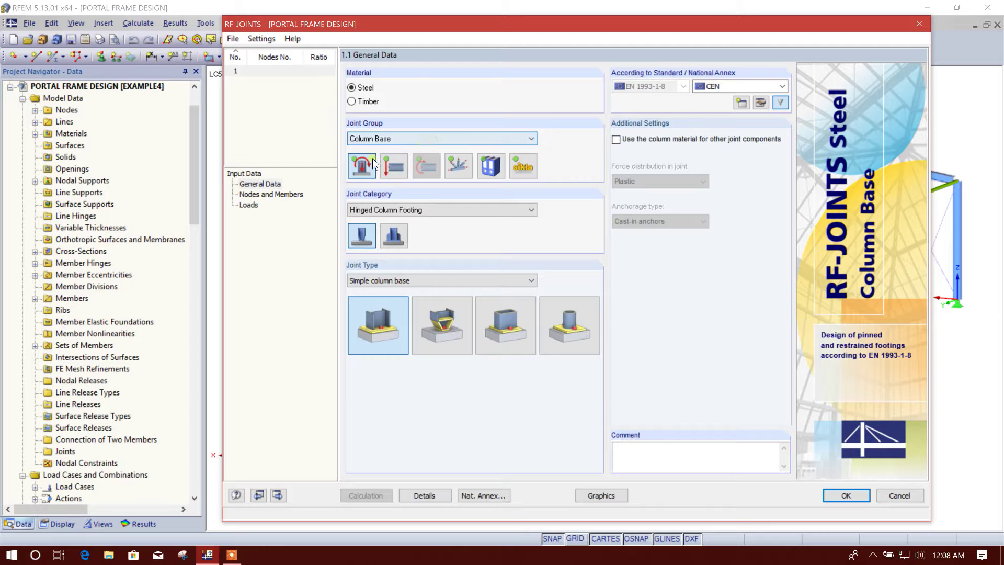
pyautogui.click(366, 168)
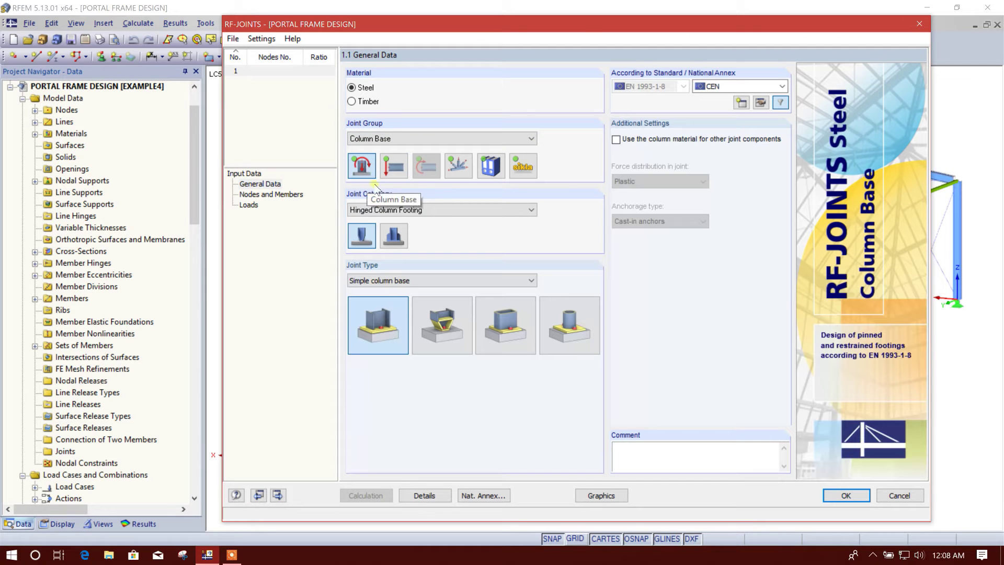
pyautogui.moveTo(579, 21); pyautogui.dragTo(554, 20)
pyautogui.click(394, 206)
pyautogui.click(411, 216)
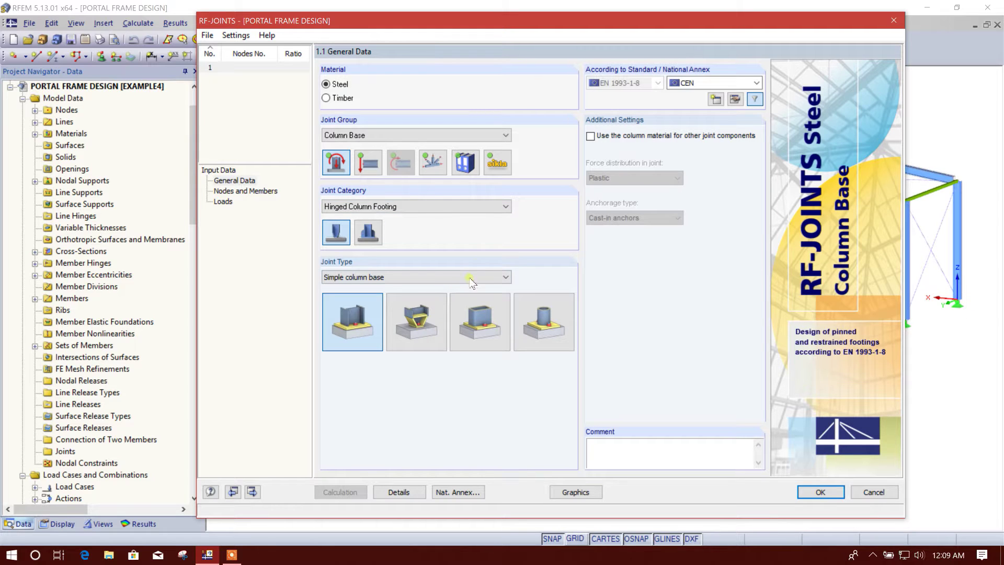
pyautogui.click(415, 209)
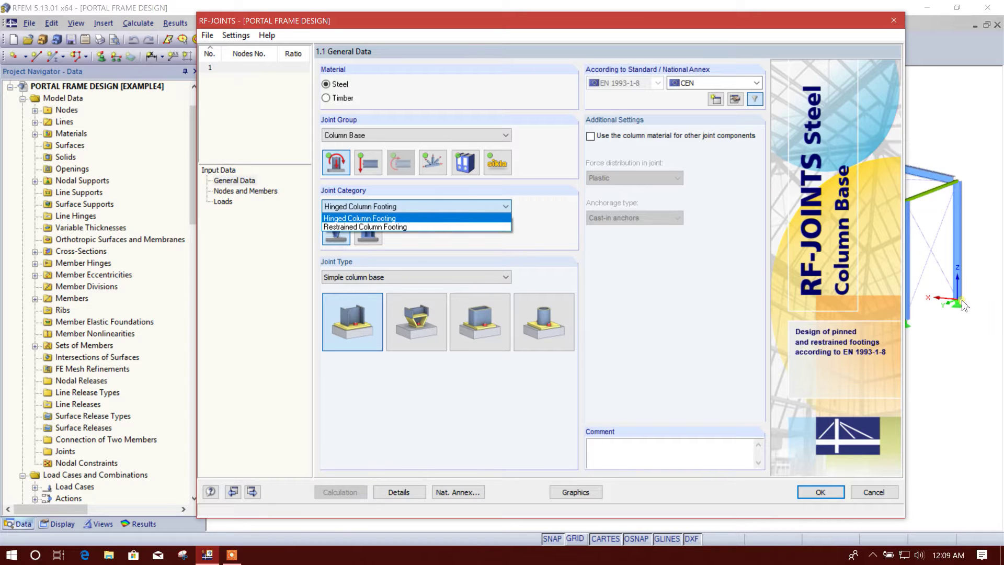
pyautogui.click(480, 219)
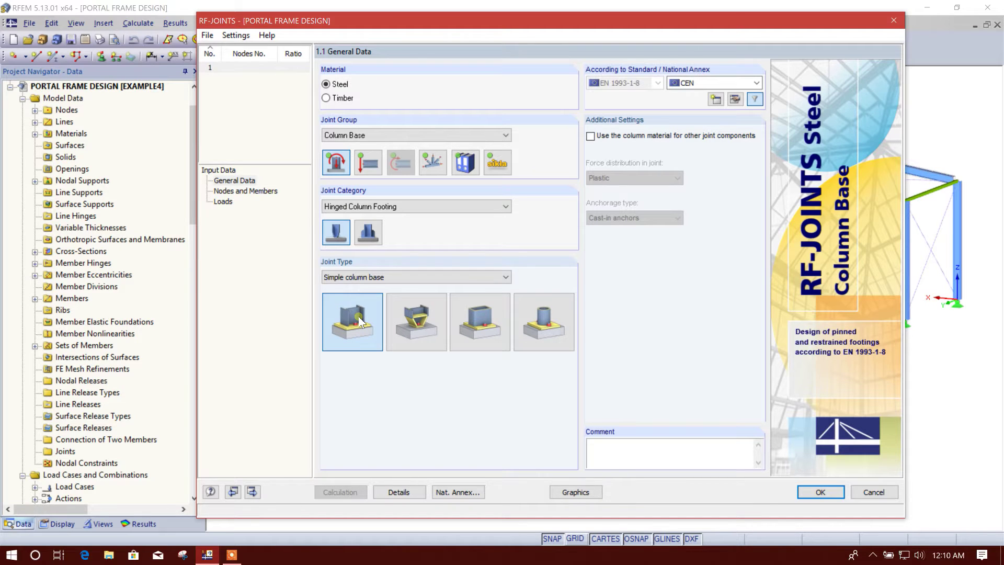
pyautogui.click(246, 191)
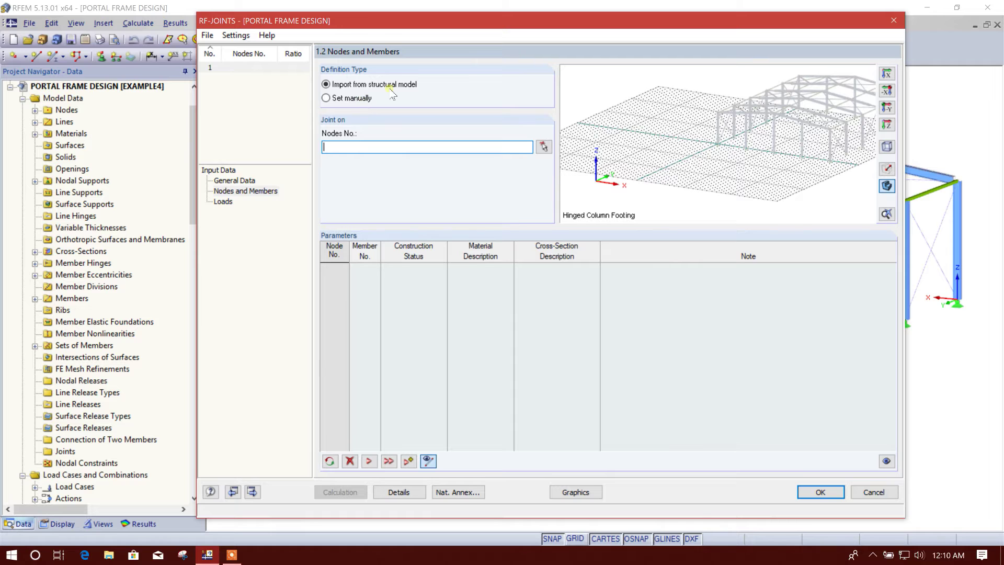
# - Window-select column base nodes 47, 53-56 and 1, 7-10 in the model
pyautogui.click(543, 147)
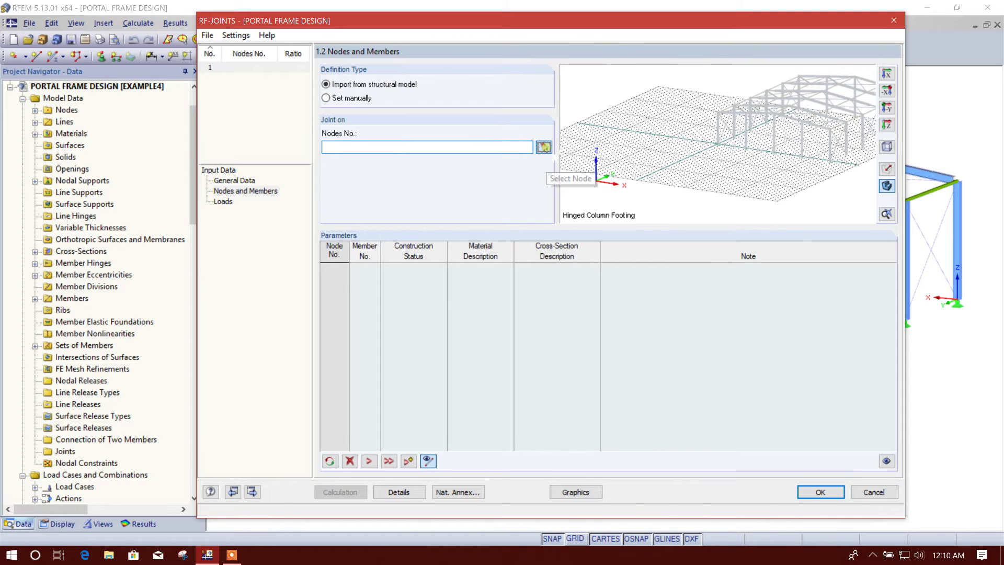
pyautogui.scroll(-2, 252, 175)
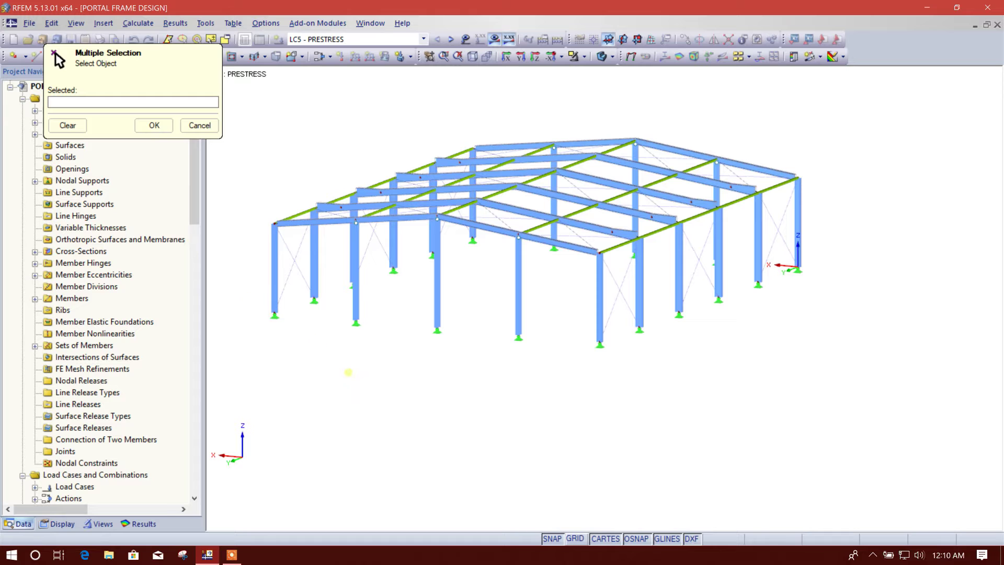
pyautogui.keyDown('ctrl'); pyautogui.moveTo(404, 370); pyautogui.dragTo(397, 333, button='middle'); pyautogui.keyUp('ctrl')
pyautogui.moveTo(284, 258); pyautogui.dragTo(345, 307)
pyautogui.moveTo(683, 320); pyautogui.dragTo(619, 333, button='middle')
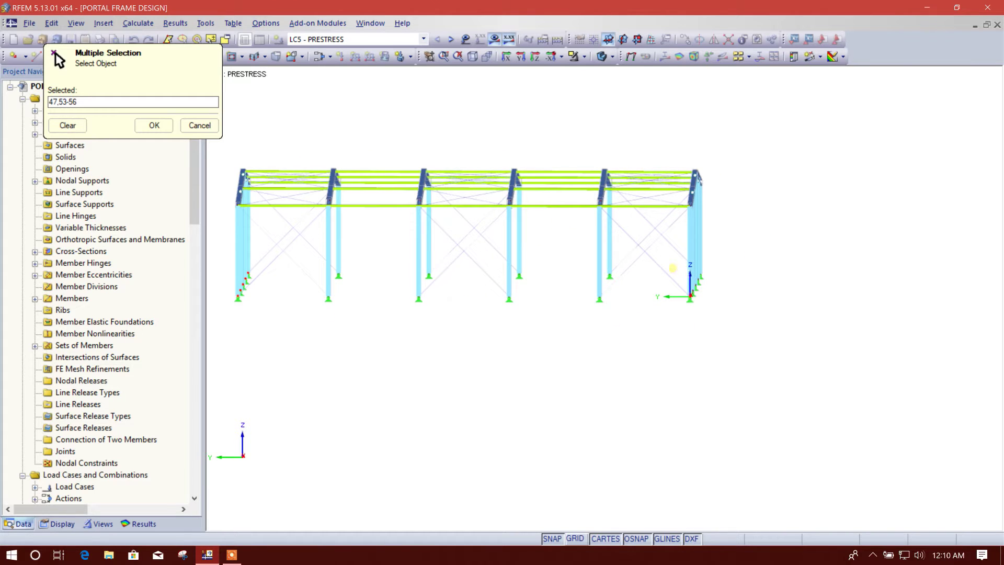
pyautogui.keyDown('ctrl'); pyautogui.moveTo(673, 266); pyautogui.dragTo(651, 292, button='middle'); pyautogui.keyUp('ctrl')
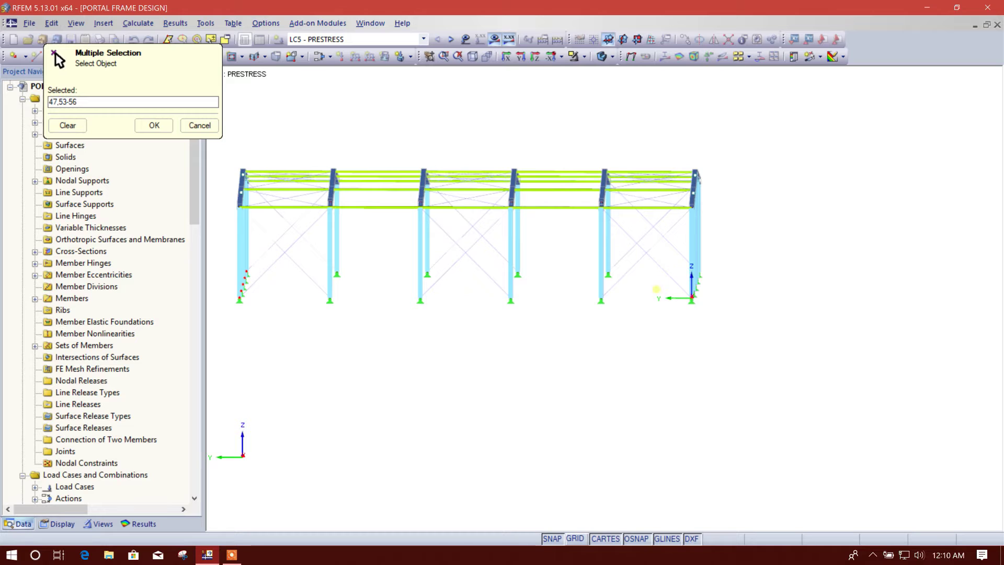
pyautogui.moveTo(652, 271); pyautogui.dragTo(764, 319)
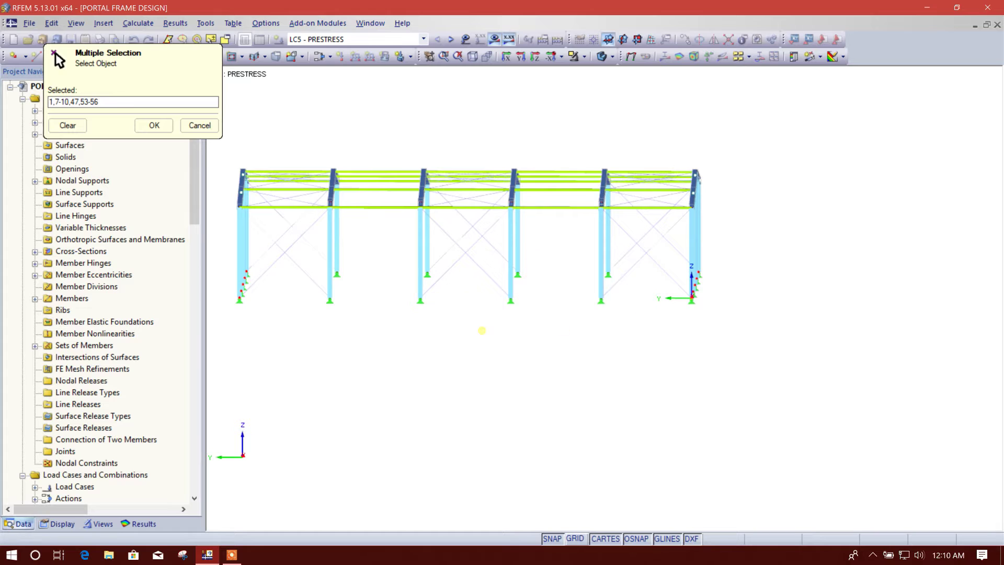
pyautogui.moveTo(481, 330); pyautogui.dragTo(538, 328, button='middle')
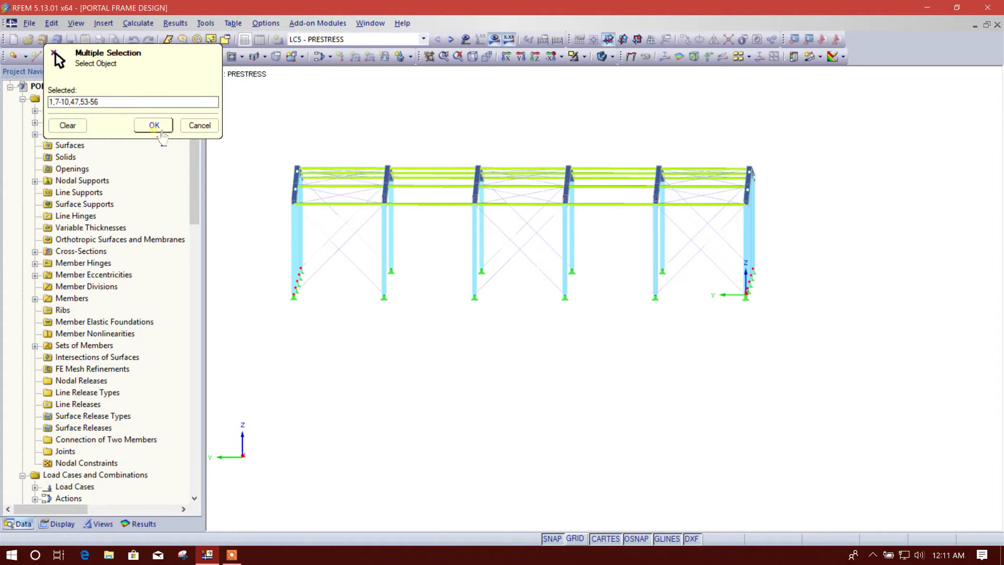
# - Accept the selected nodes with default connection geometry, then pick combination CO1 on the Loads page
pyautogui.click(154, 126)
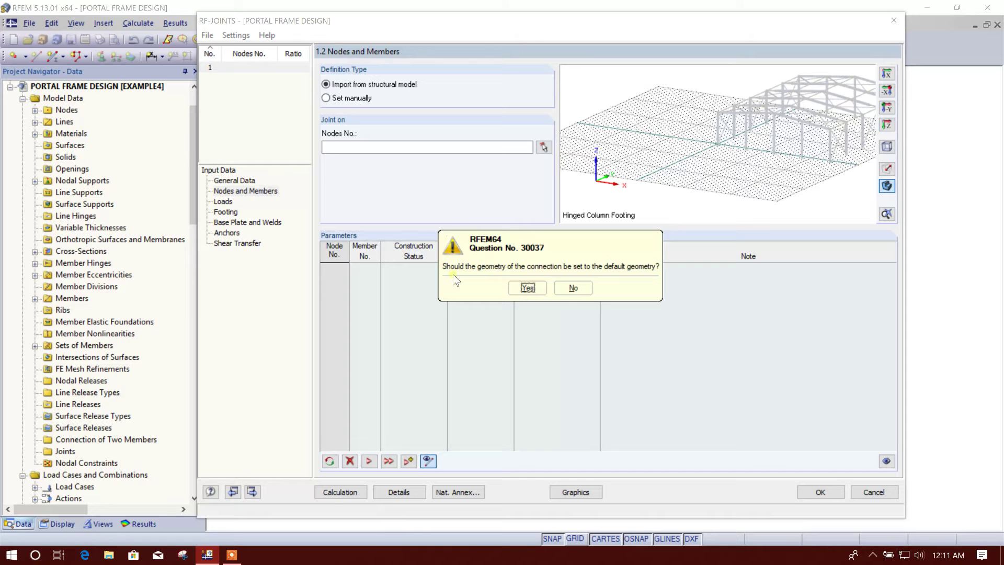
pyautogui.click(527, 288)
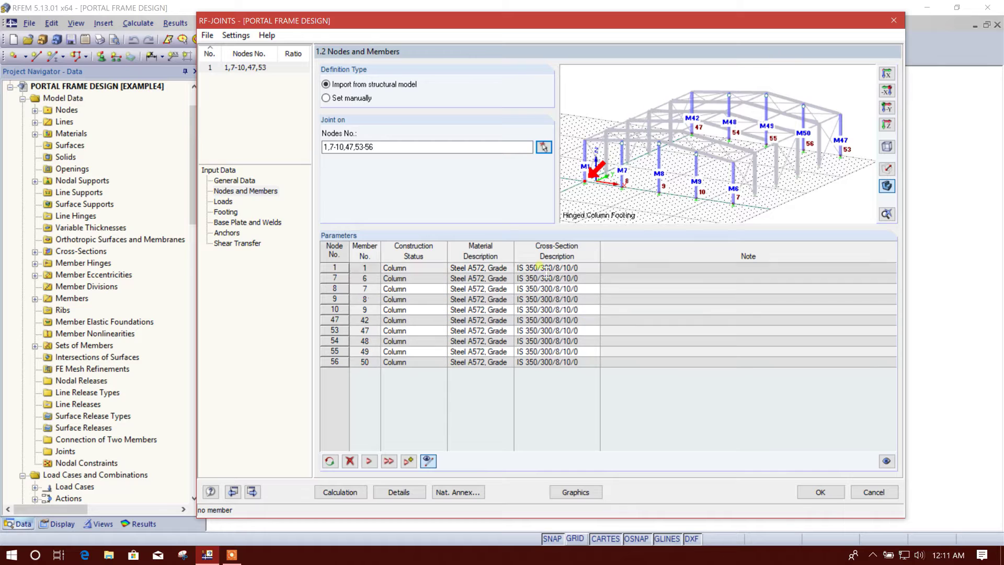
pyautogui.click(223, 201)
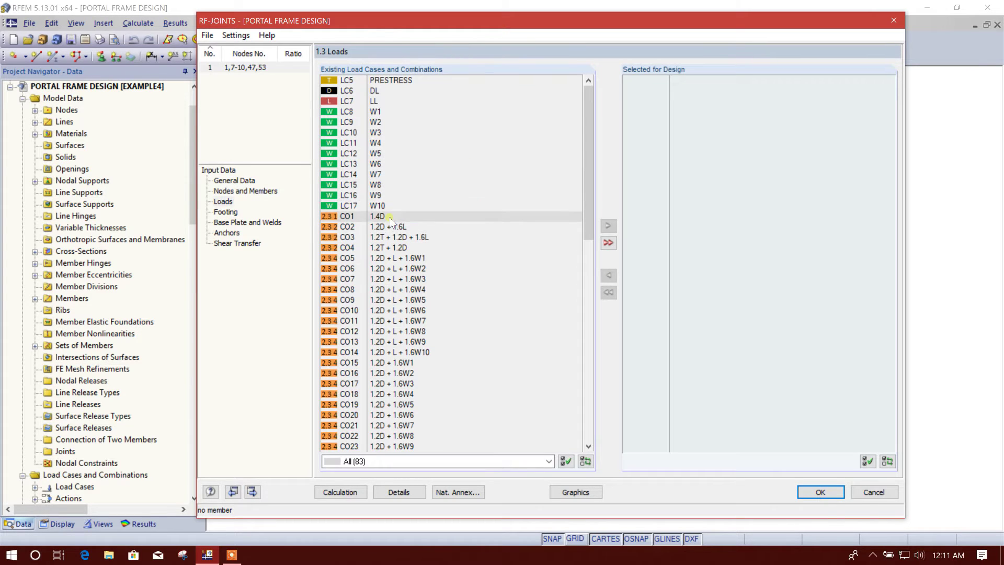
pyautogui.click(419, 216)
# - Add load combinations CO1 through CO24 to the combinations for design
pyautogui.scroll(-5, 454, 308)
pyautogui.scroll(1, 419, 295)
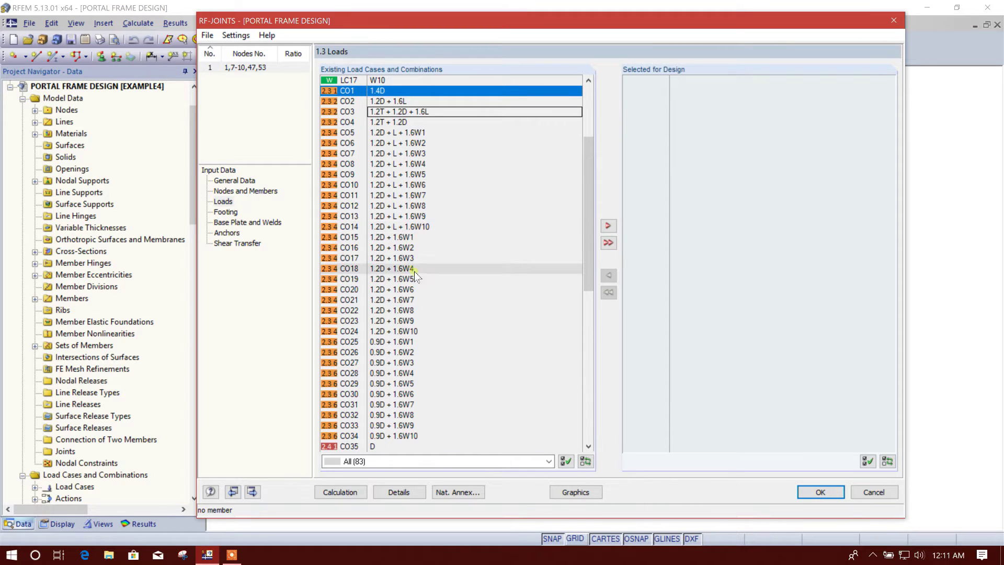
pyautogui.keyDown('ctrl'); pyautogui.click(432, 320); pyautogui.keyUp('ctrl')
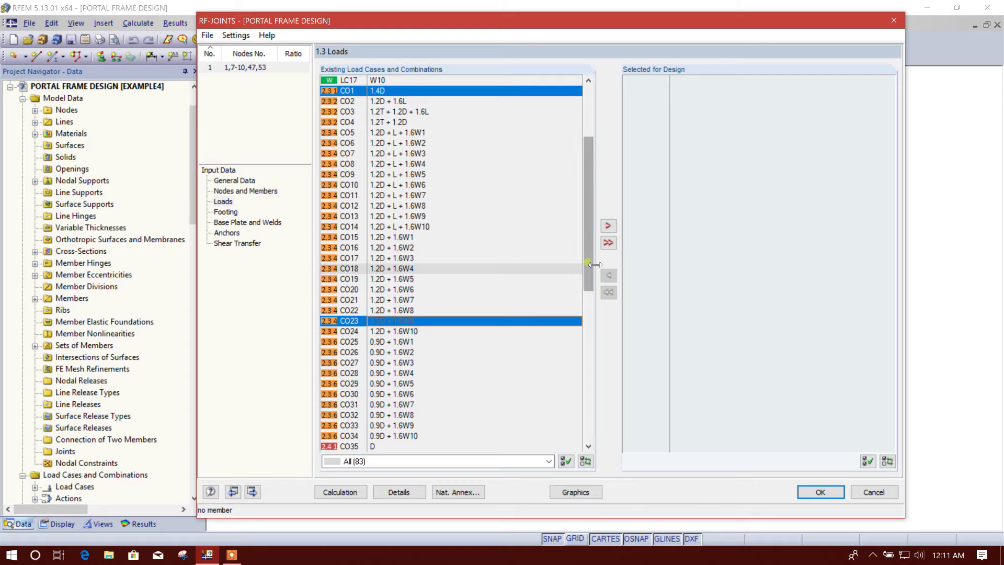
pyautogui.click(391, 91)
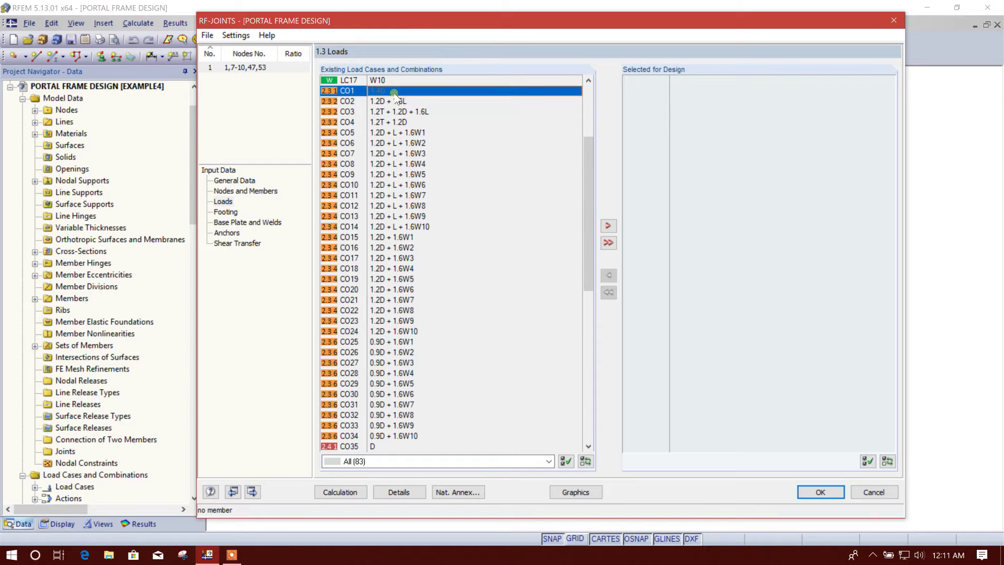
pyautogui.keyDown('shift'); pyautogui.click(418, 331); pyautogui.keyUp('shift')
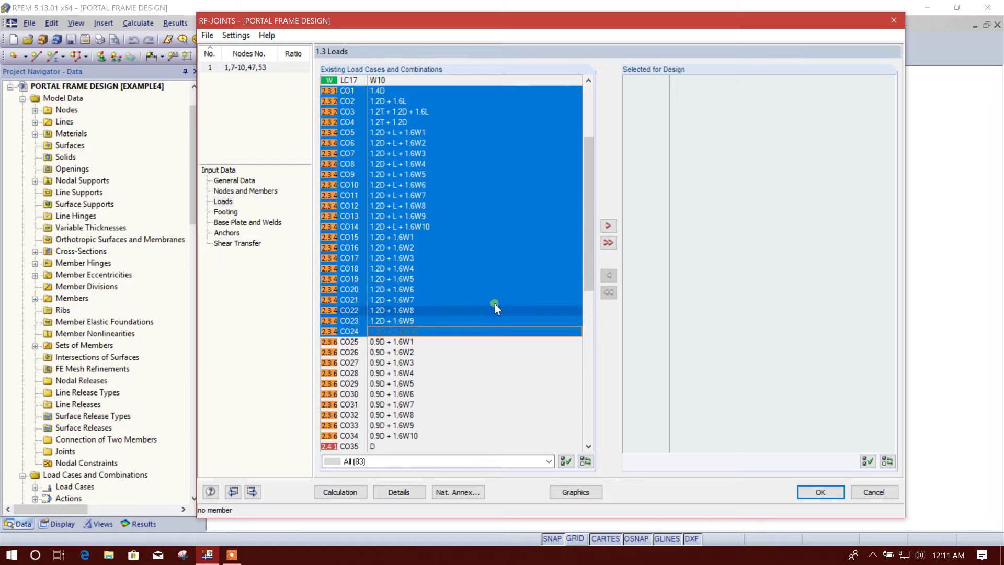
pyautogui.click(608, 226)
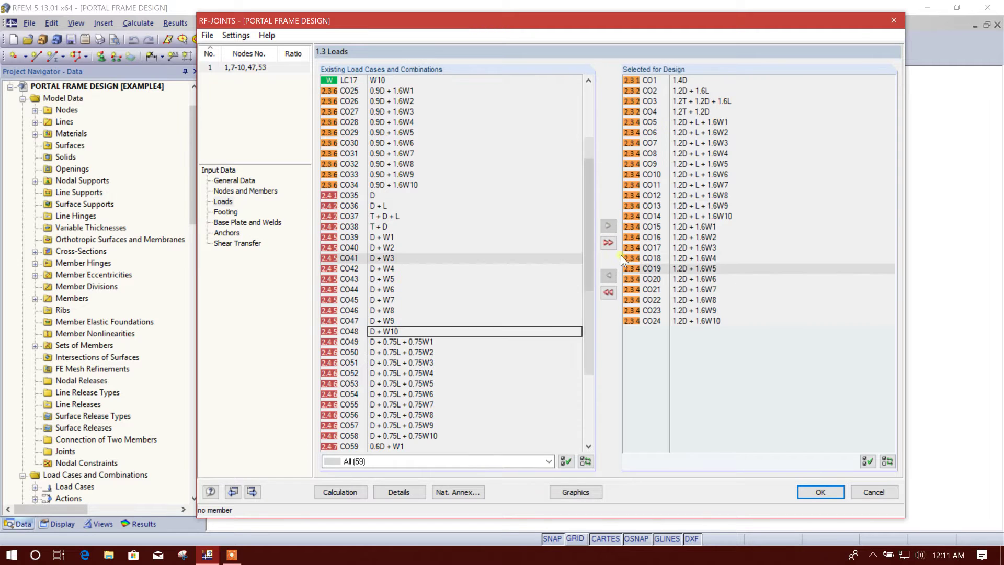
pyautogui.click(226, 212)
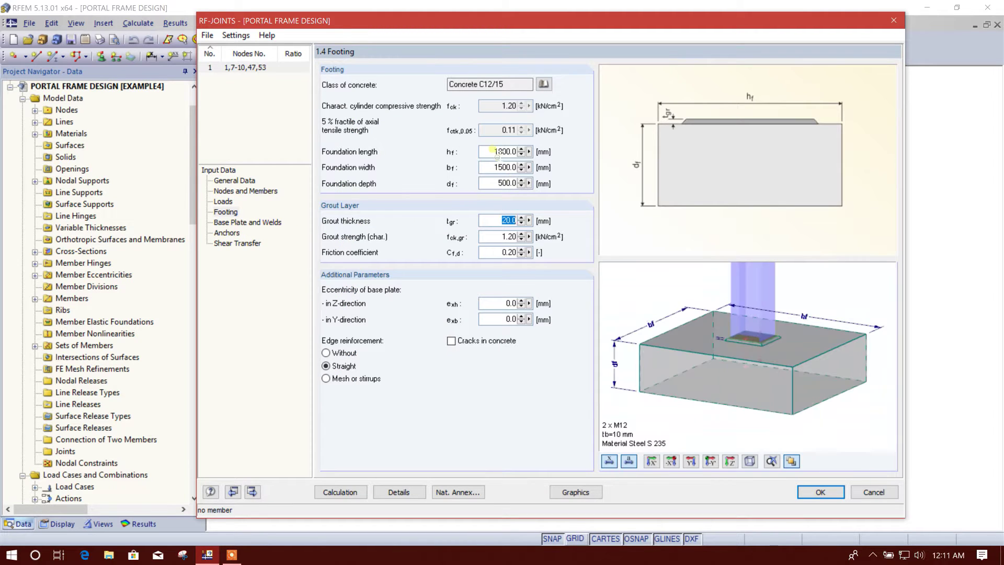
pyautogui.click(496, 151)
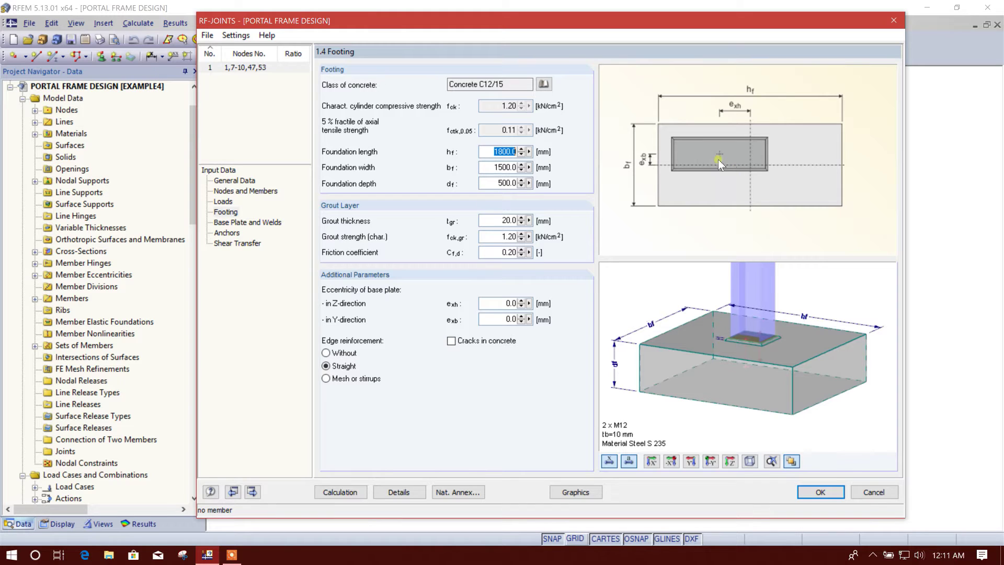
# - Size the footing 750 × 700 mm in plan, 900 mm deep, and turn off concrete cracking
pyautogui.click(493, 151)
pyautogui.write('750')
pyautogui.press('Tab')
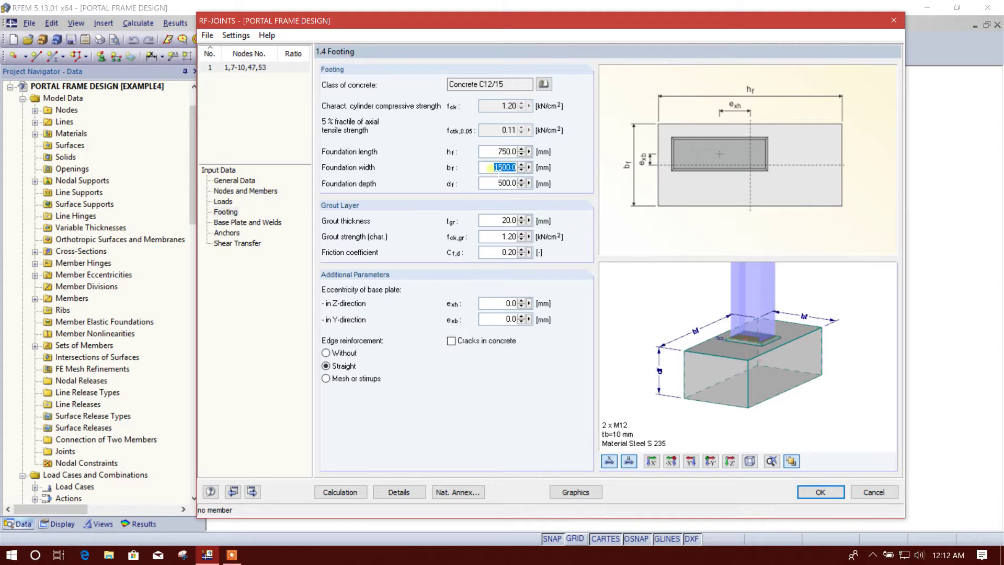
pyautogui.write('700')
pyautogui.press('Tab')
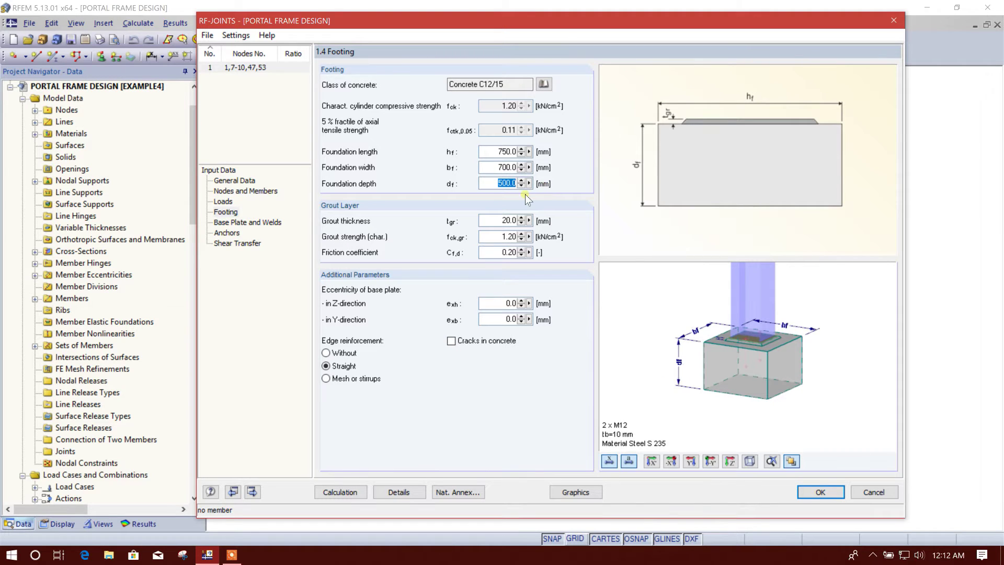
pyautogui.write('900')
pyautogui.click(494, 221)
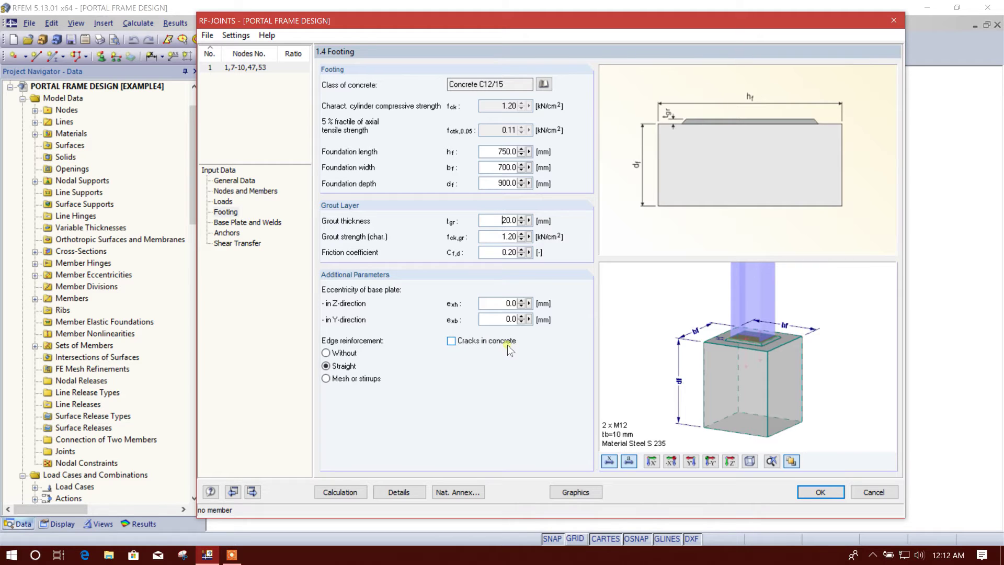
pyautogui.click(459, 341)
pyautogui.click(250, 223)
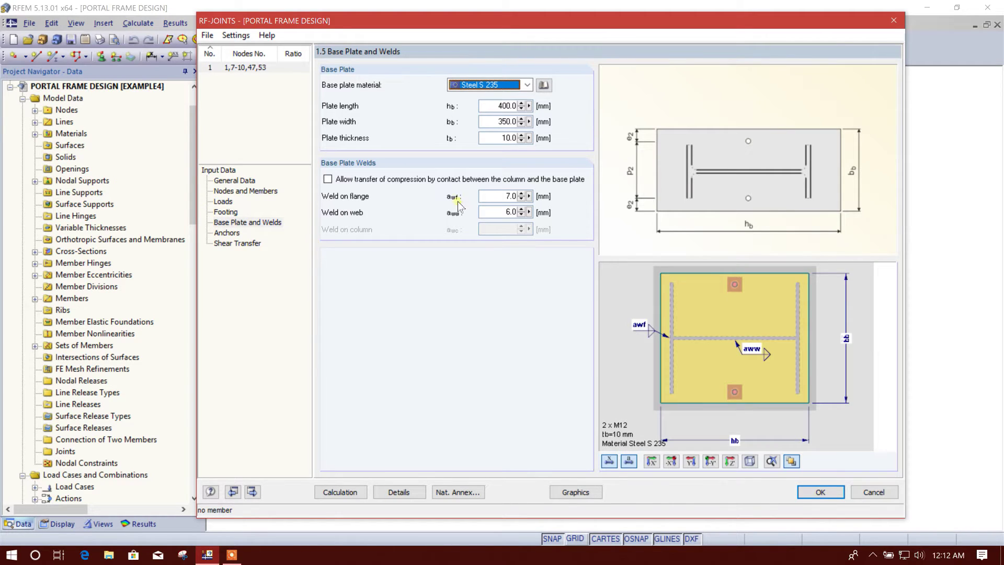
# - Make the base plate Steel A572 Grade 50, 450 × 400 × 12 mm
pyautogui.click(526, 85)
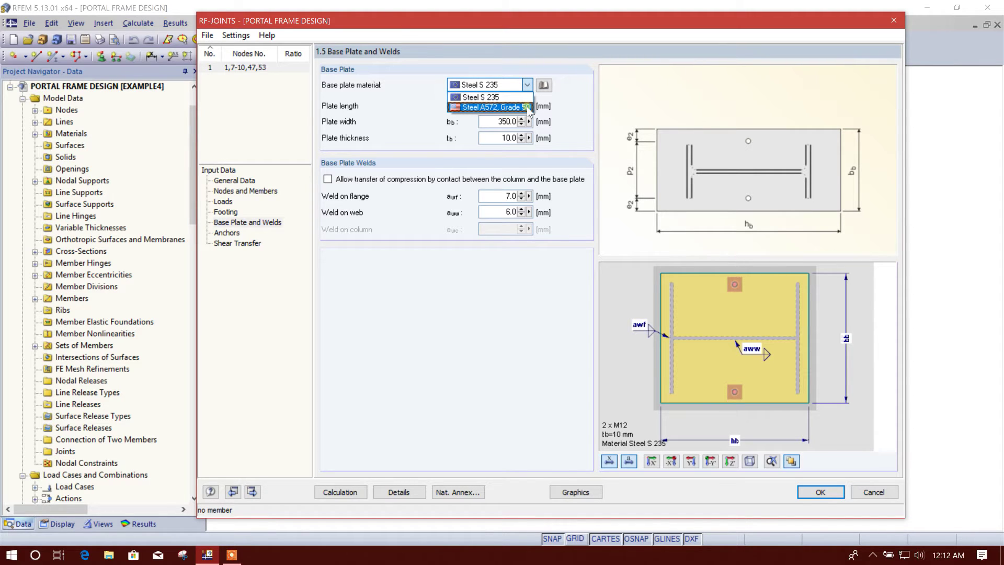
pyautogui.click(527, 107)
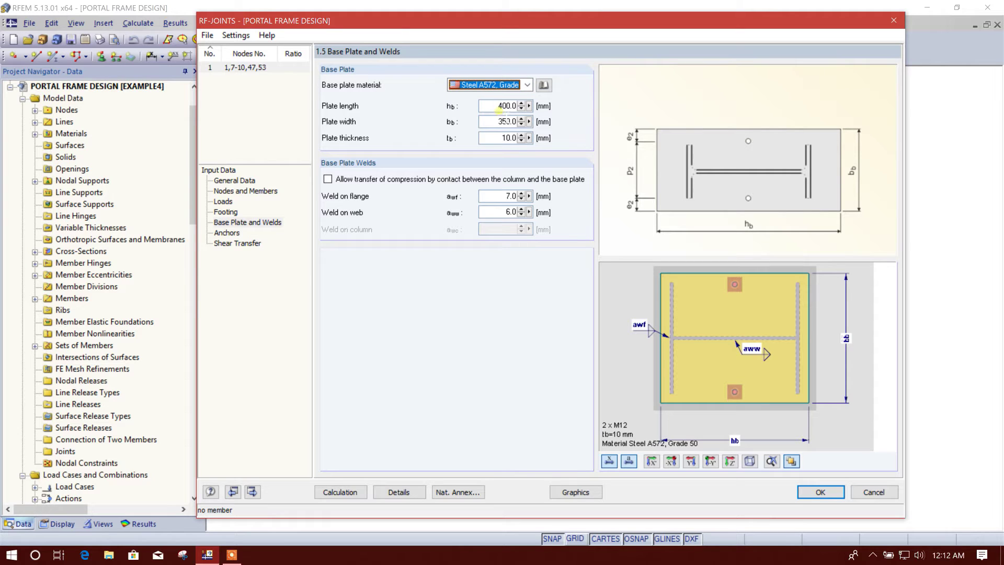
pyautogui.click(493, 107)
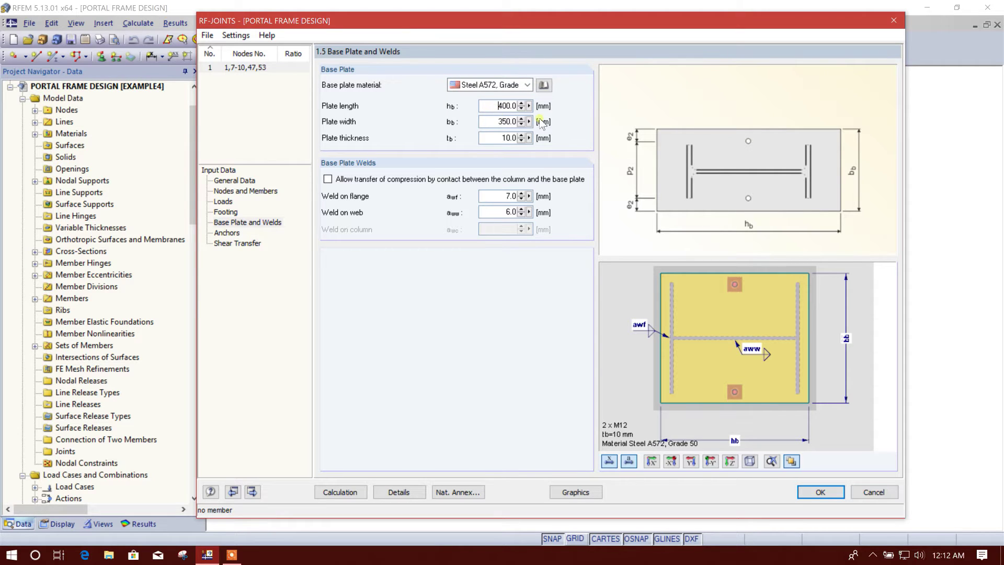
pyautogui.doubleClick(493, 106)
pyautogui.write('450')
pyautogui.click(494, 122)
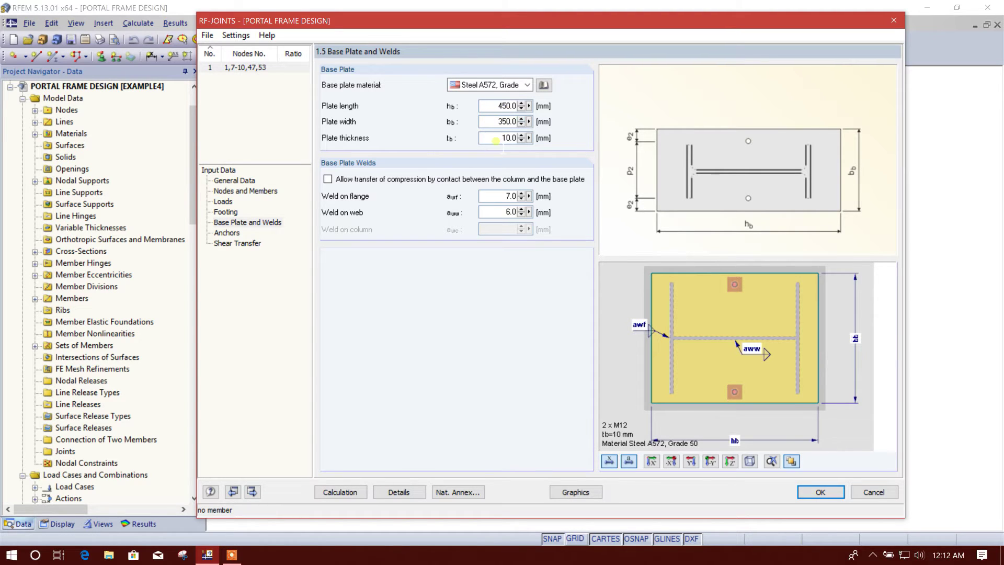
pyautogui.doubleClick(490, 120)
pyautogui.write('400')
pyautogui.click(498, 138)
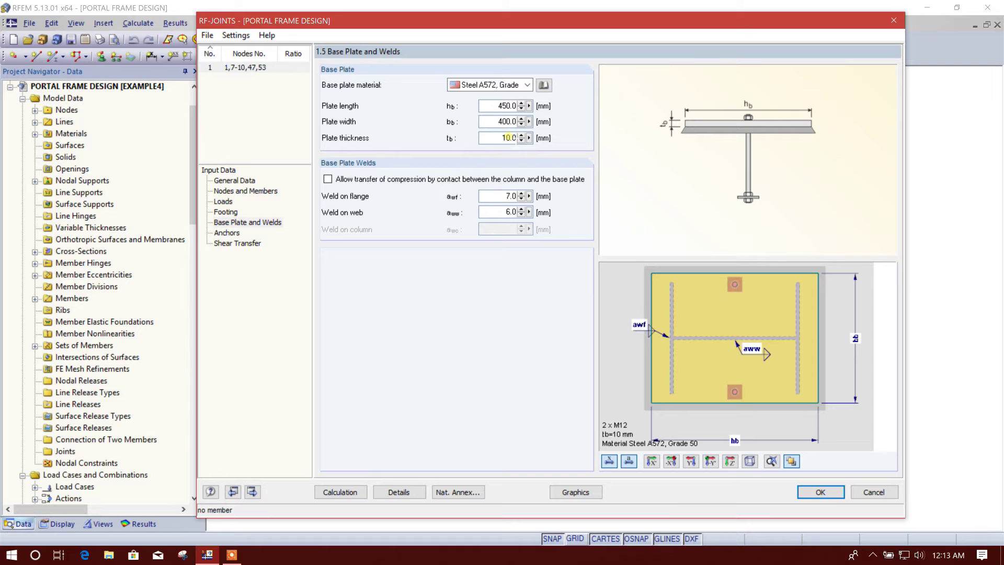
pyautogui.click(502, 137)
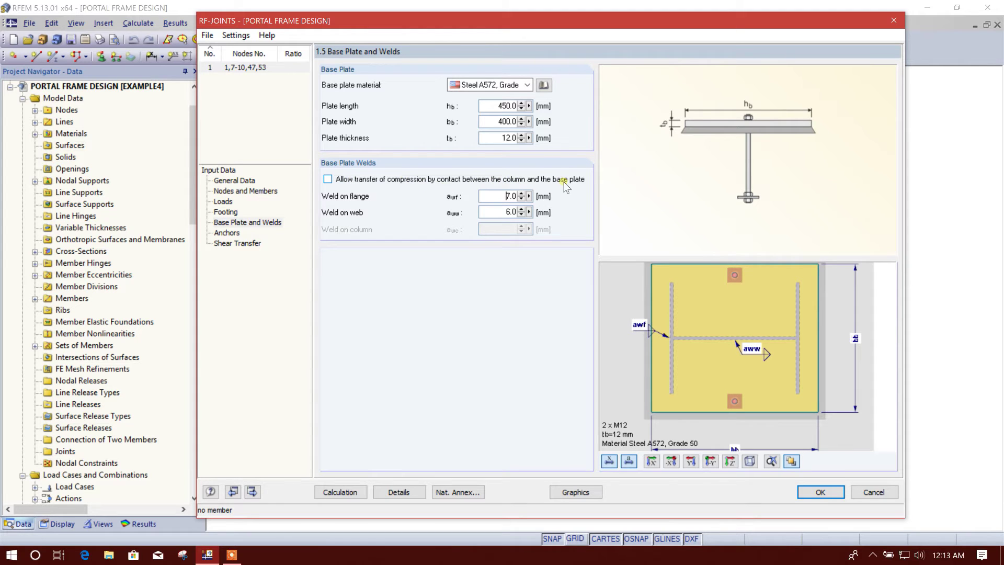
# - Allow compression transfer by column-to-plate contact and set the flange weld to 6 mm
pyautogui.click(328, 179)
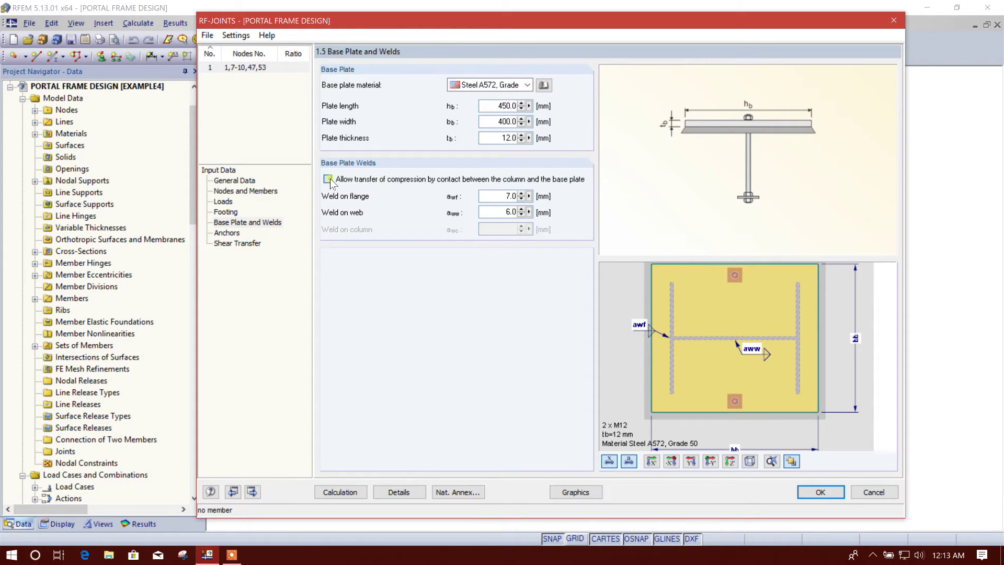
pyautogui.moveTo(510, 197); pyautogui.dragTo(500, 196)
pyautogui.write('6')
pyautogui.click(505, 213)
pyautogui.click(224, 233)
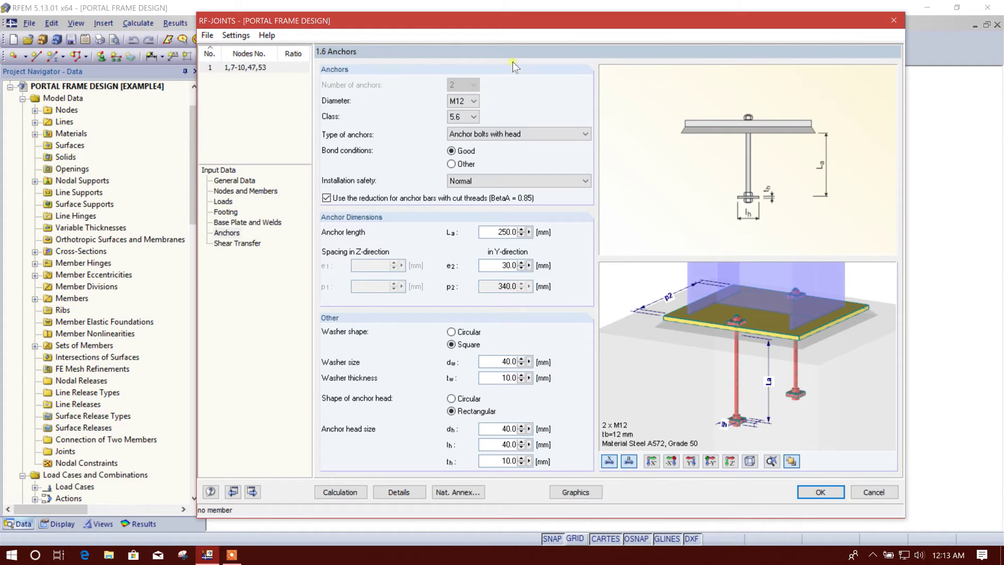
pyautogui.moveTo(546, 30); pyautogui.dragTo(541, 27)
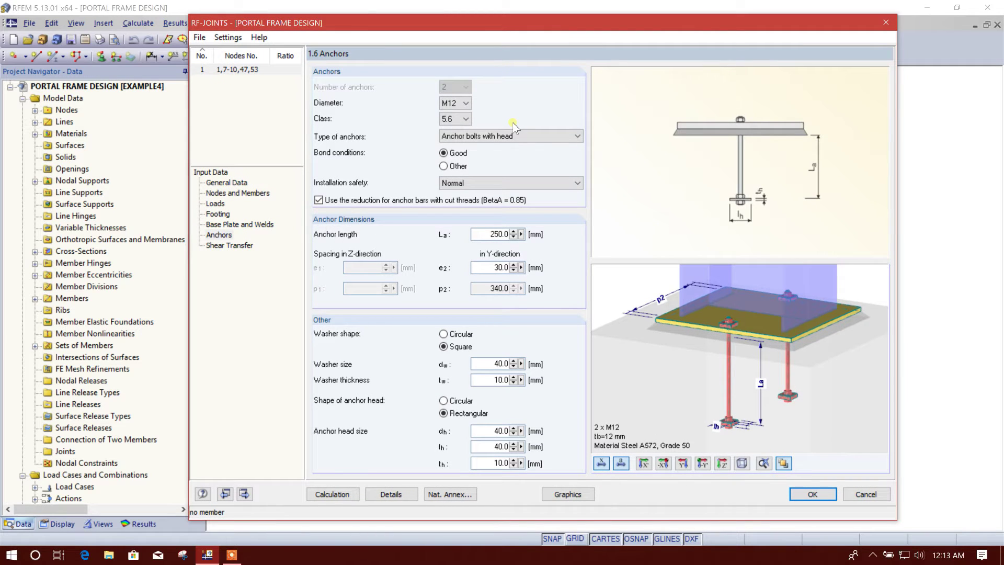
pyautogui.click(464, 104)
pyautogui.click(455, 132)
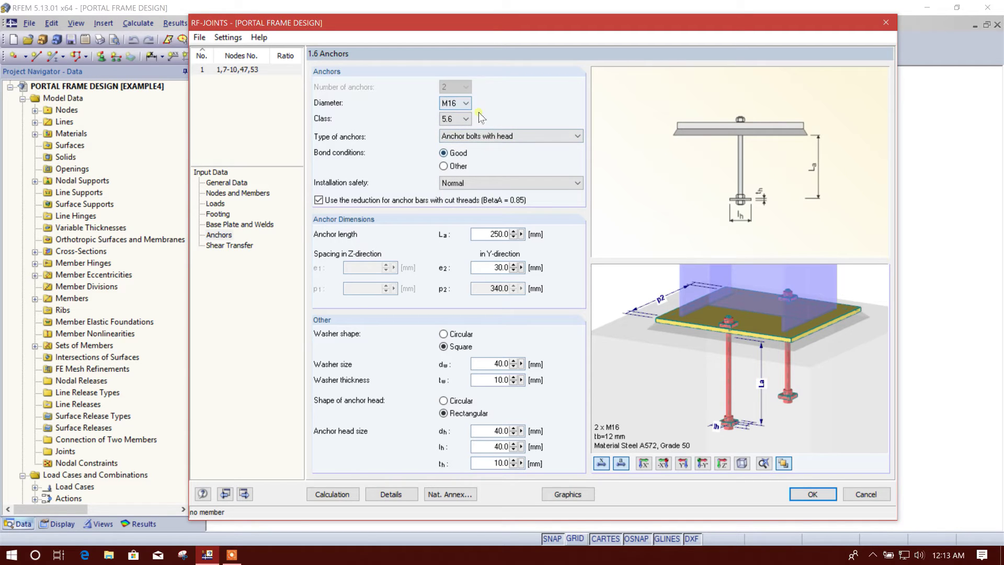
pyautogui.click(461, 104)
pyautogui.click(456, 115)
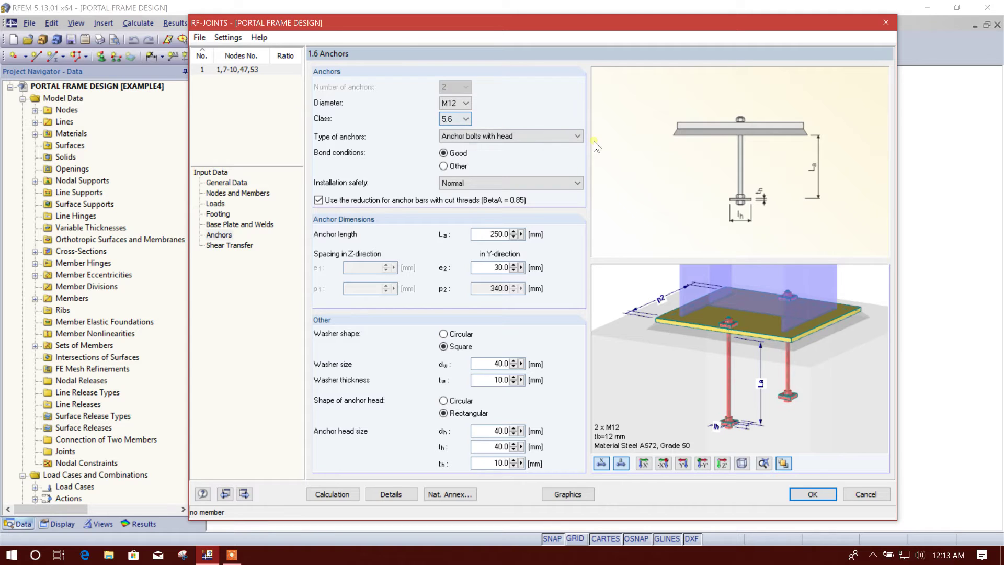
pyautogui.click(463, 120)
pyautogui.click(460, 119)
pyautogui.click(515, 137)
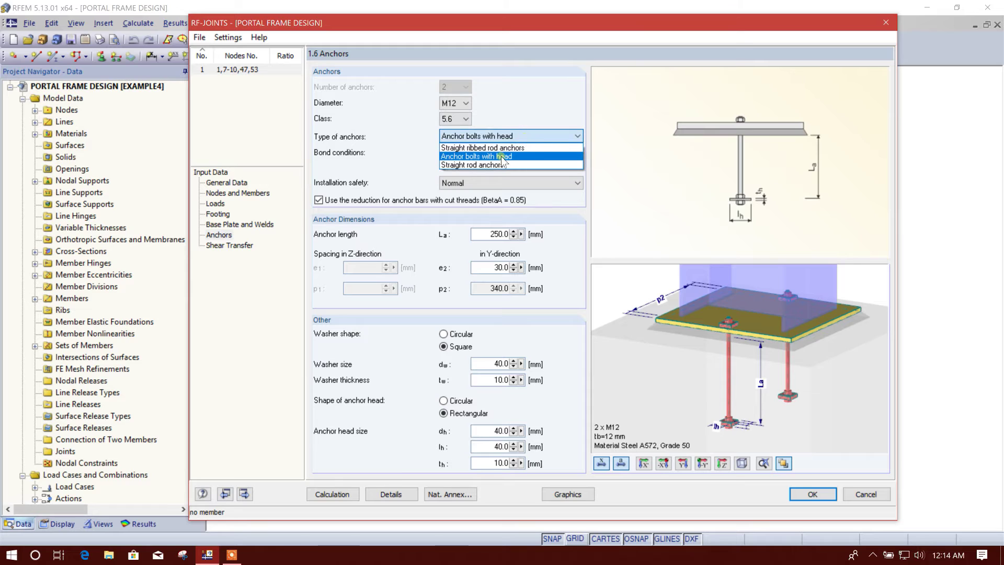
pyautogui.click(515, 156)
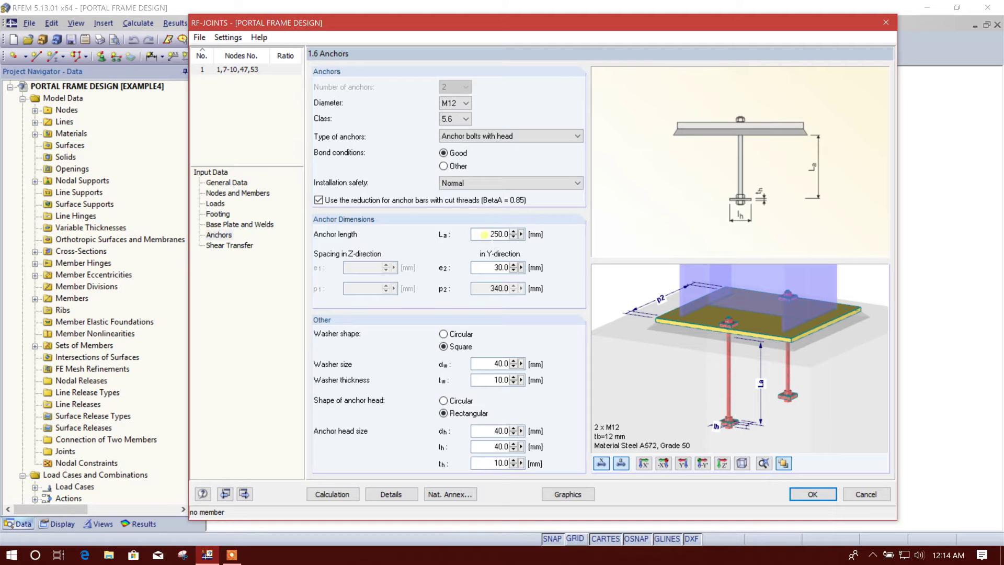
# - Set the anchor length to 350 mm and edge distance e2 to 65 mm
pyautogui.doubleClick(491, 234)
pyautogui.write('350')
pyautogui.click(496, 267)
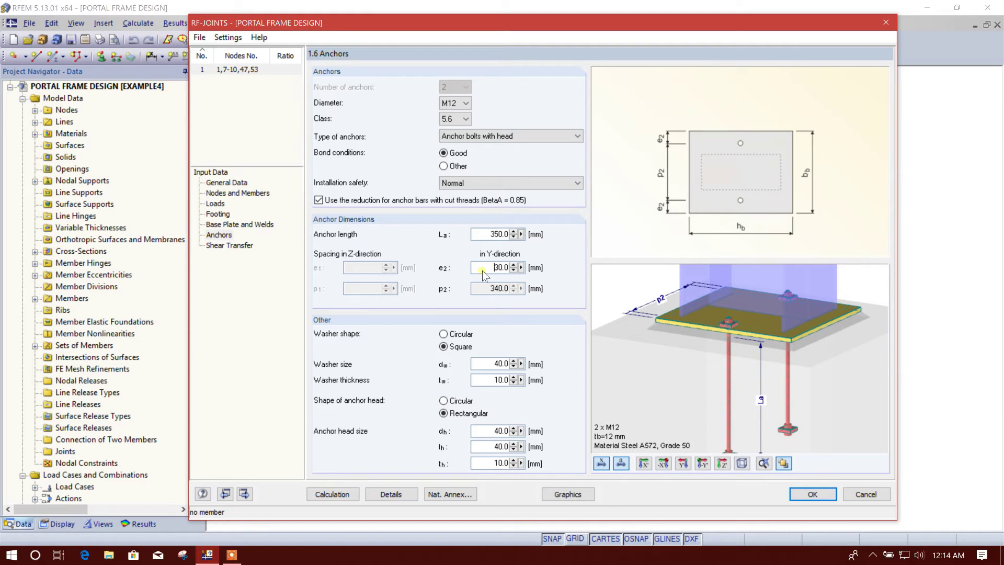
pyautogui.doubleClick(491, 267)
pyautogui.write('65')
pyautogui.hotkey('shift', 'Tab')
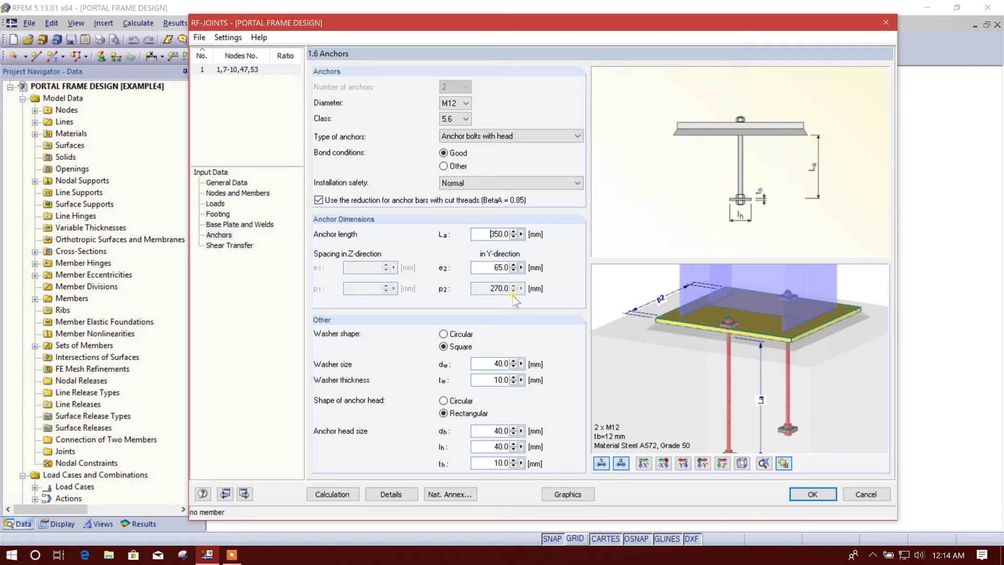
pyautogui.click(487, 268)
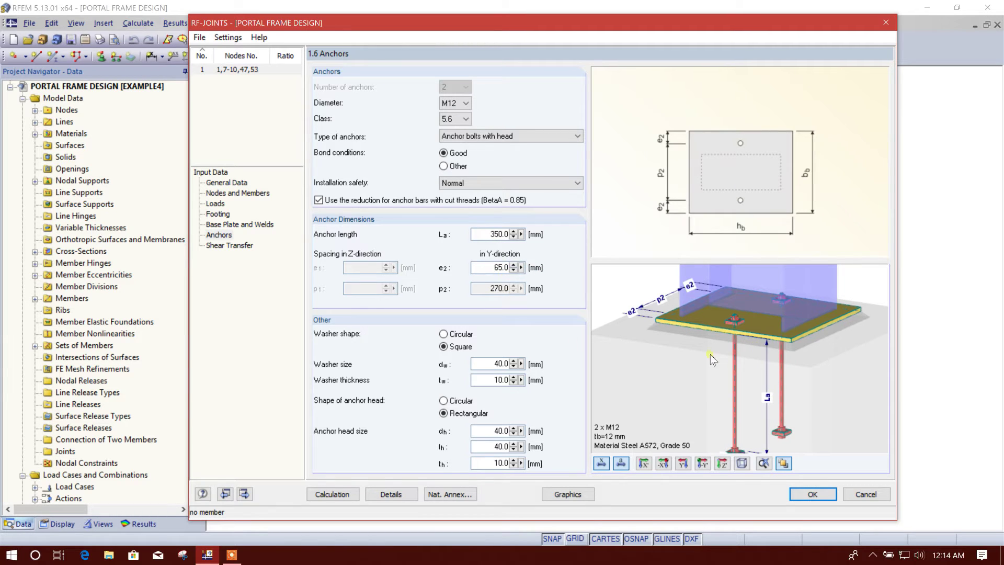
# - Switch the anchors to circular washers, 40 × 10 mm
pyautogui.click(444, 334)
pyautogui.click(480, 369)
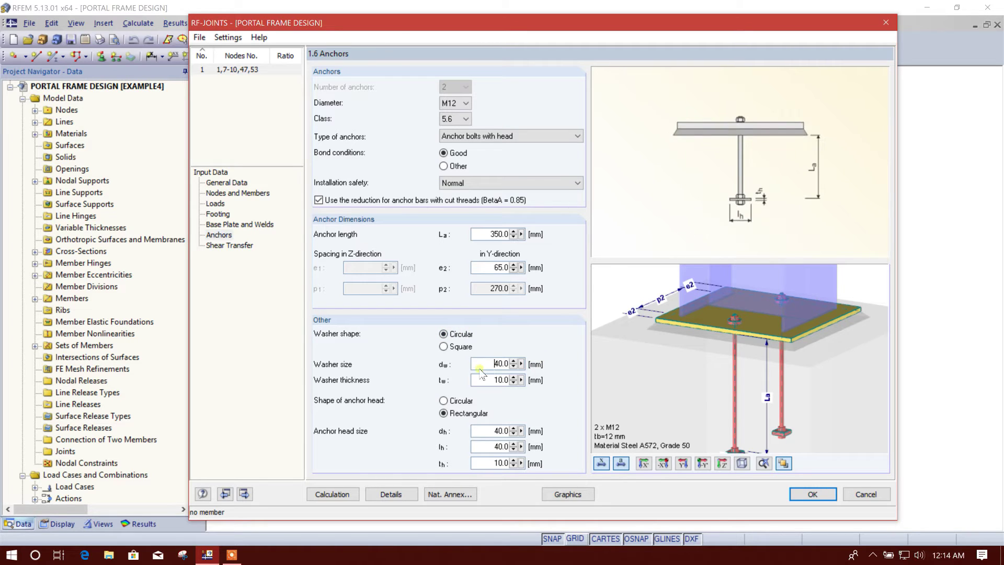
pyautogui.doubleClick(499, 380)
pyautogui.click(494, 430)
pyautogui.click(226, 244)
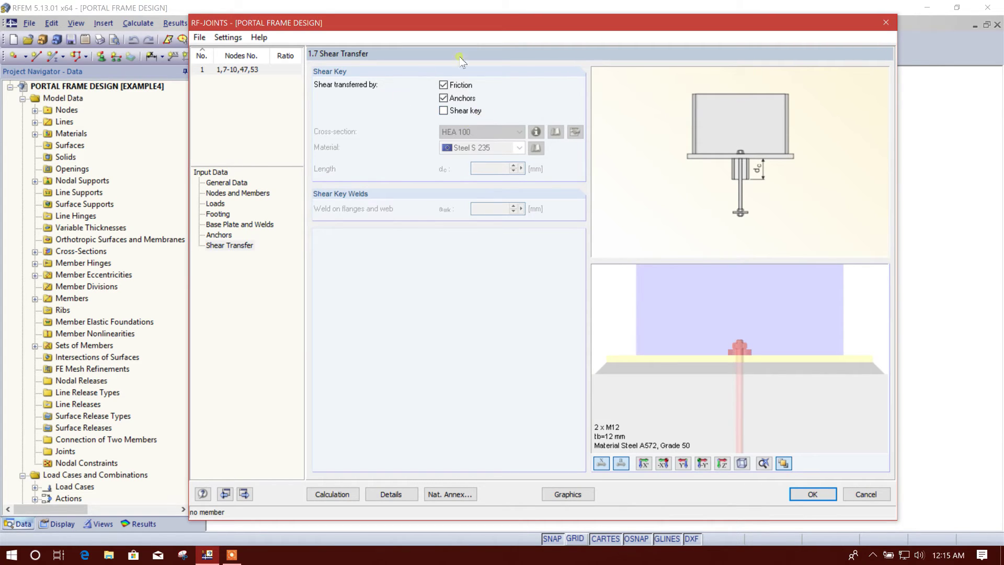
# - Run the joint design, getting a maximum ratio of 4.13 on anchor shear resistance
pyautogui.click(331, 494)
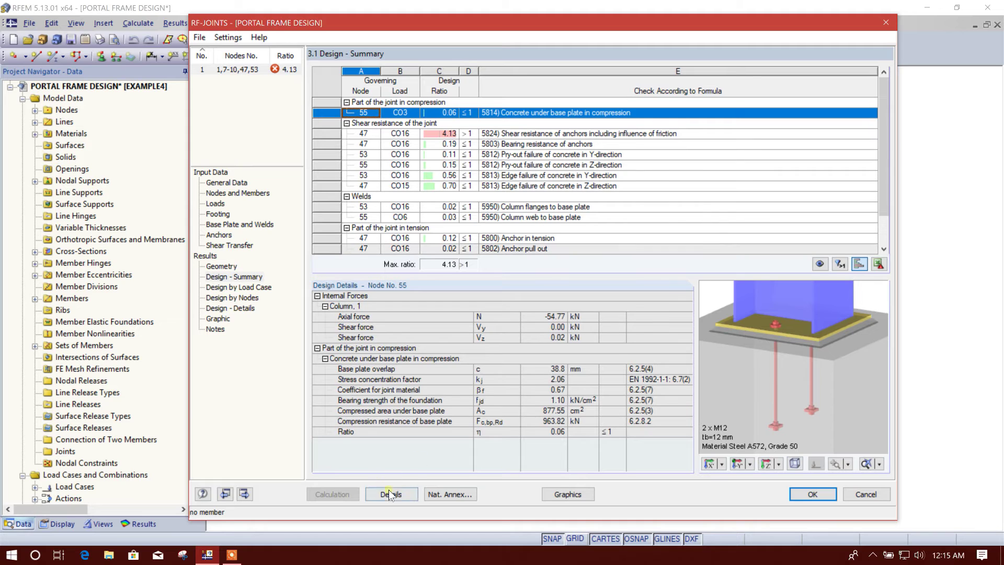
pyautogui.click(218, 214)
# - Resize the base plate to 400 × 350 mm, accepting deletion of existing results
pyautogui.click(241, 225)
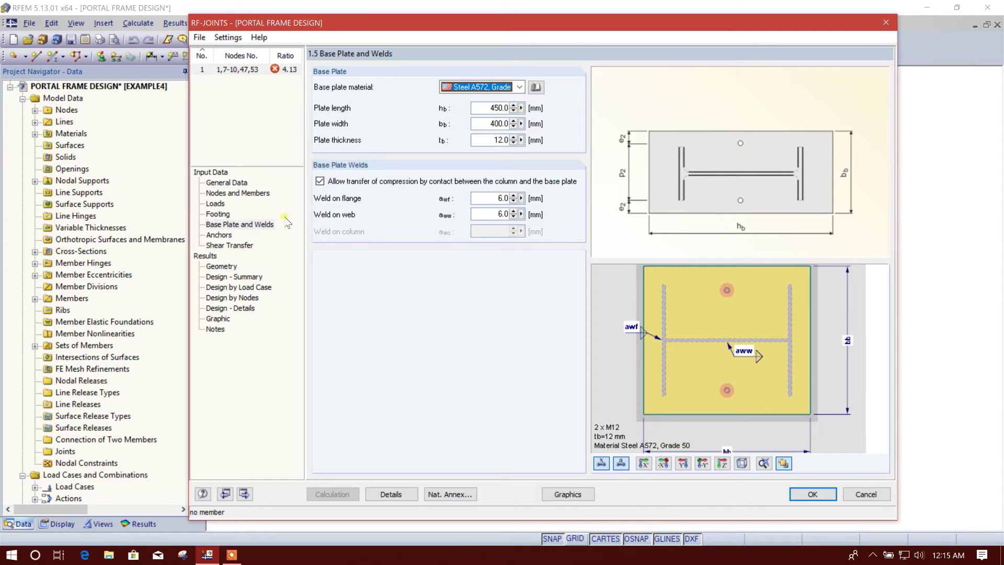
pyautogui.click(482, 109)
pyautogui.moveTo(486, 110); pyautogui.dragTo(509, 109)
pyautogui.write('40')
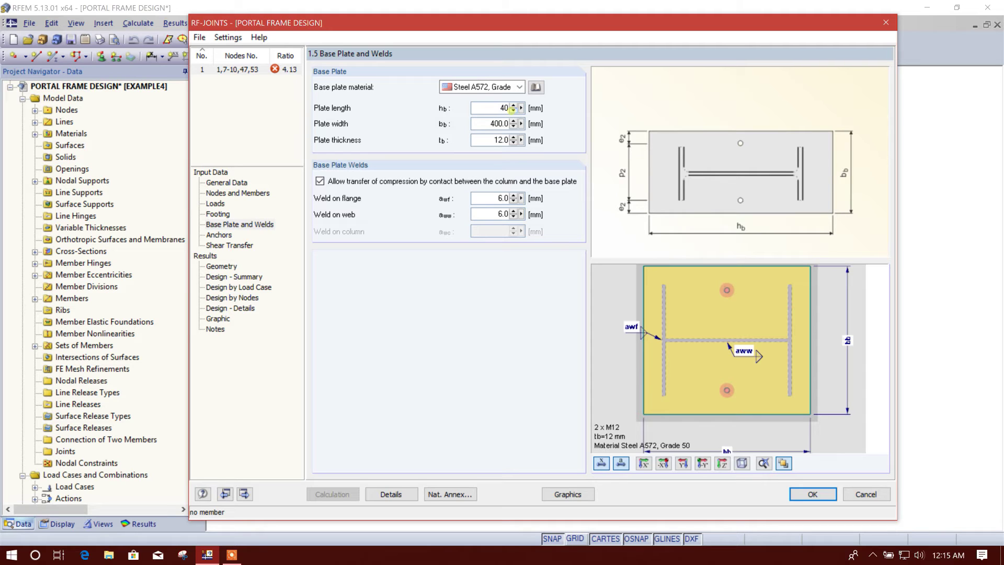
pyautogui.press('Tab')
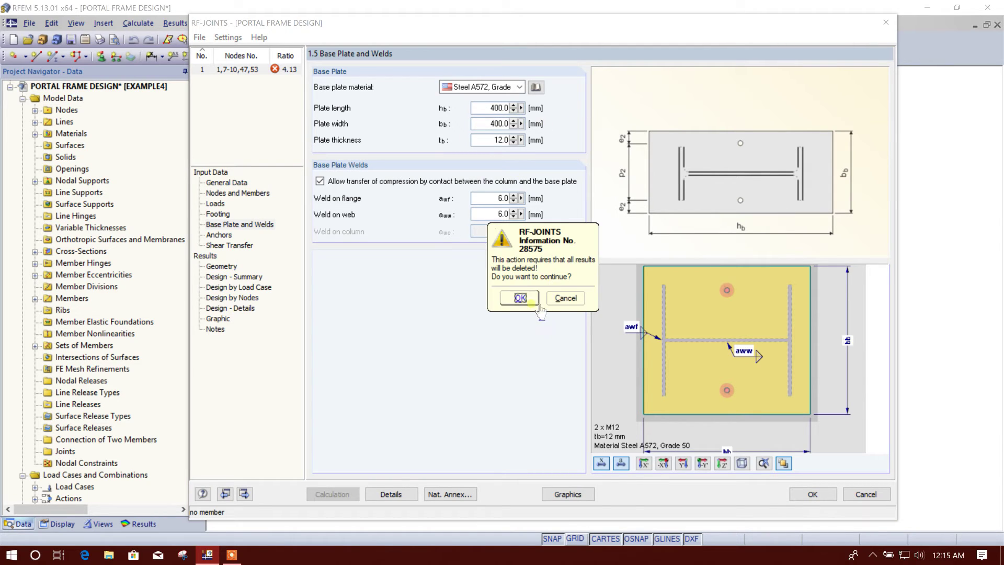
pyautogui.press('Return')
pyautogui.write('350')
pyautogui.click(496, 200)
# - Switch to M14 anchors and recalculate, giving a maximum ratio of 2.58
pyautogui.click(218, 235)
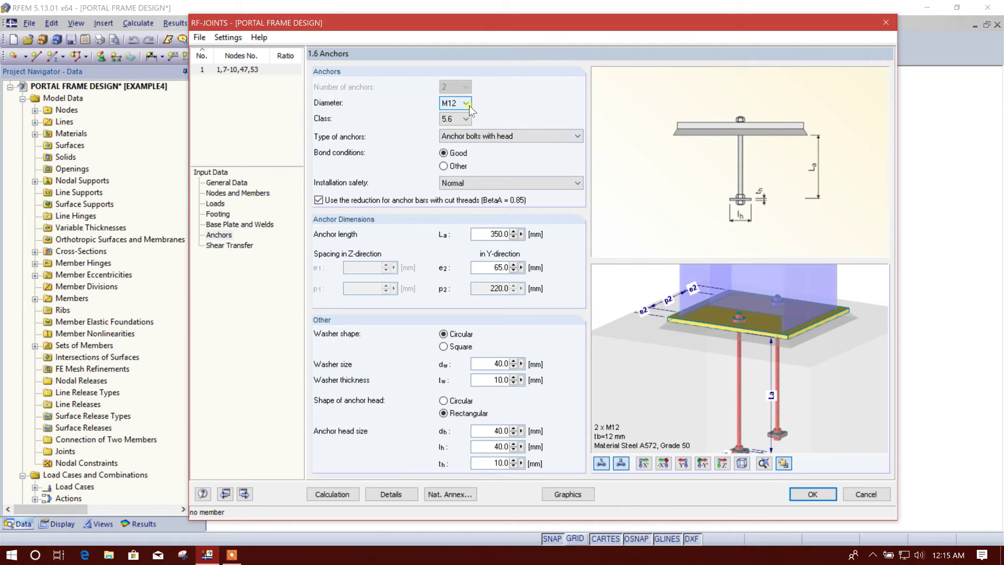
pyautogui.click(465, 103)
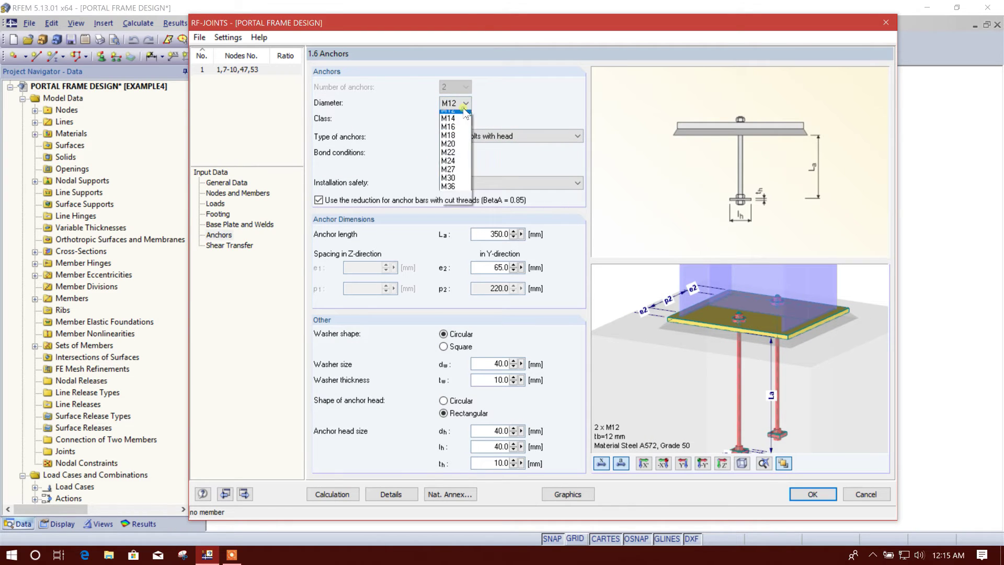
pyautogui.click(457, 125)
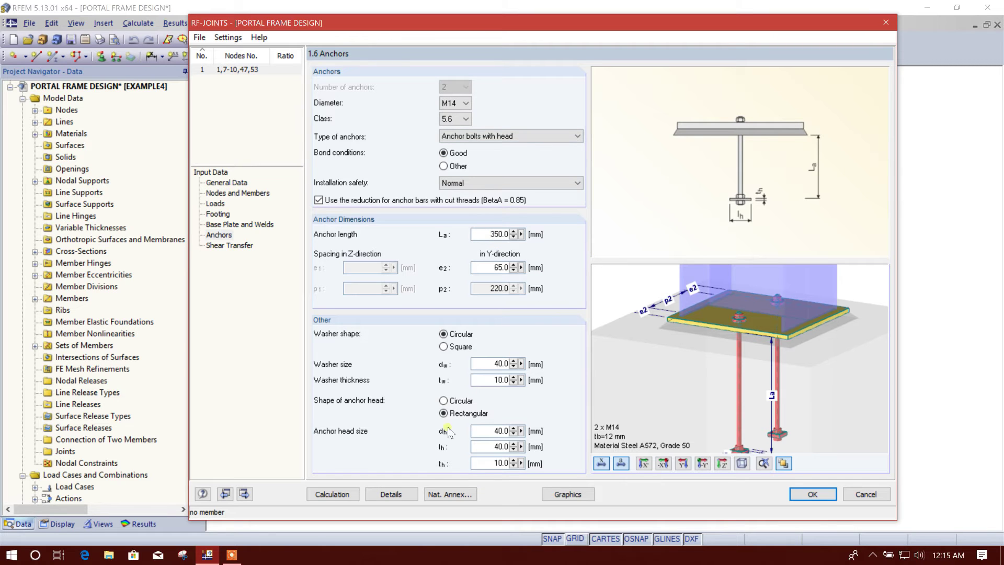
pyautogui.click(333, 494)
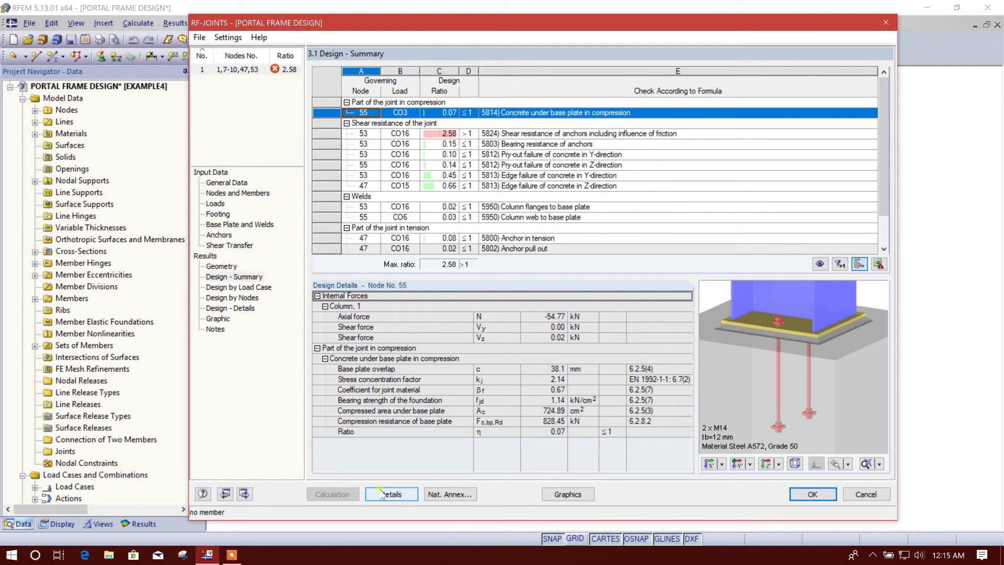
pyautogui.click(230, 214)
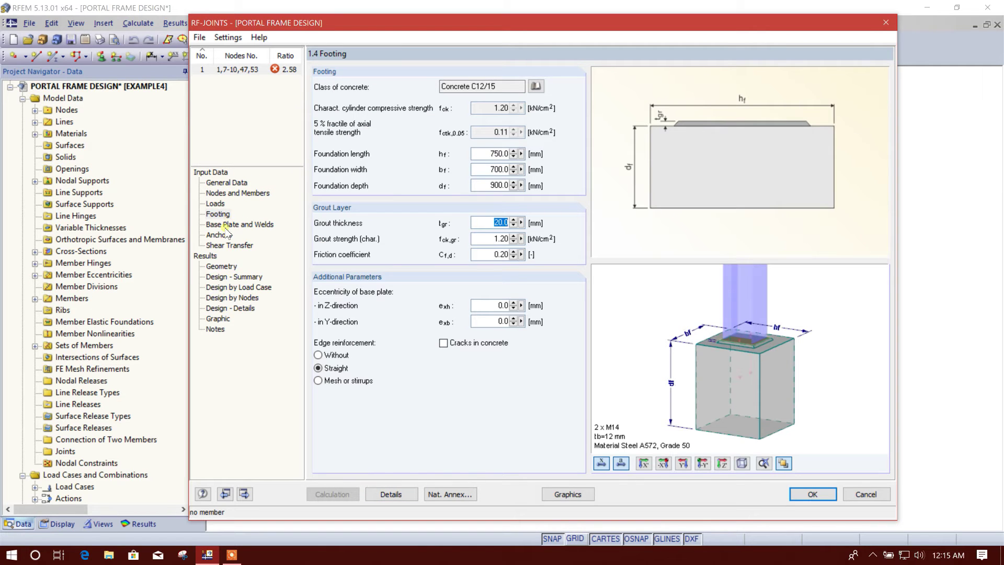
# - Change the anchors to M16 and recalculate, lowering the maximum ratio to 1.73
pyautogui.click(226, 225)
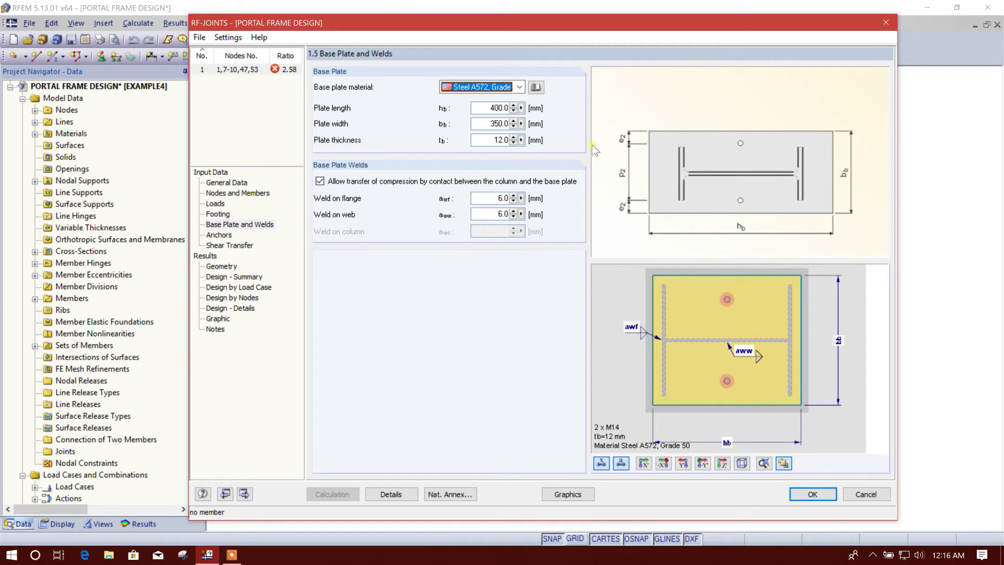
pyautogui.click(219, 235)
pyautogui.click(456, 103)
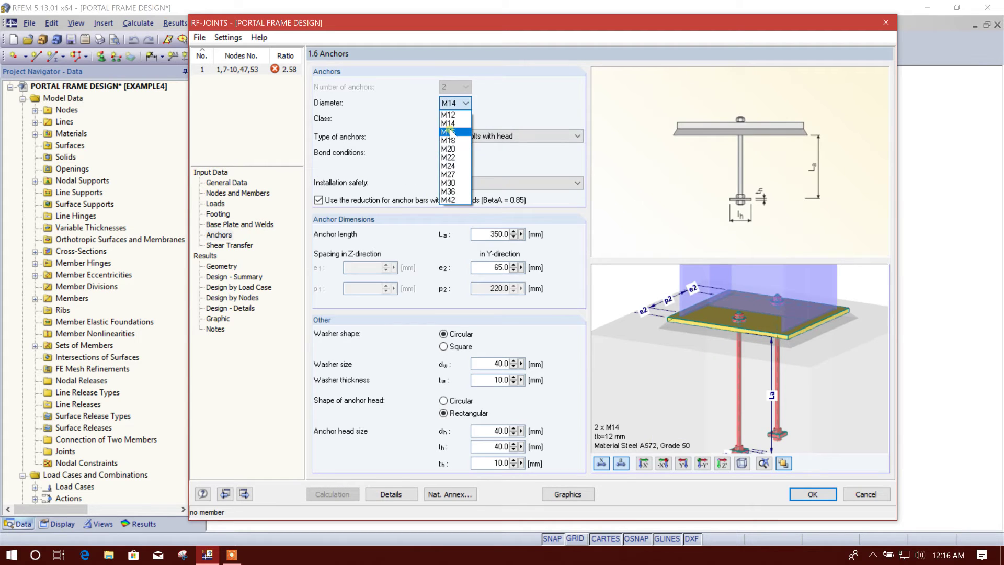
pyautogui.click(451, 132)
pyautogui.click(506, 294)
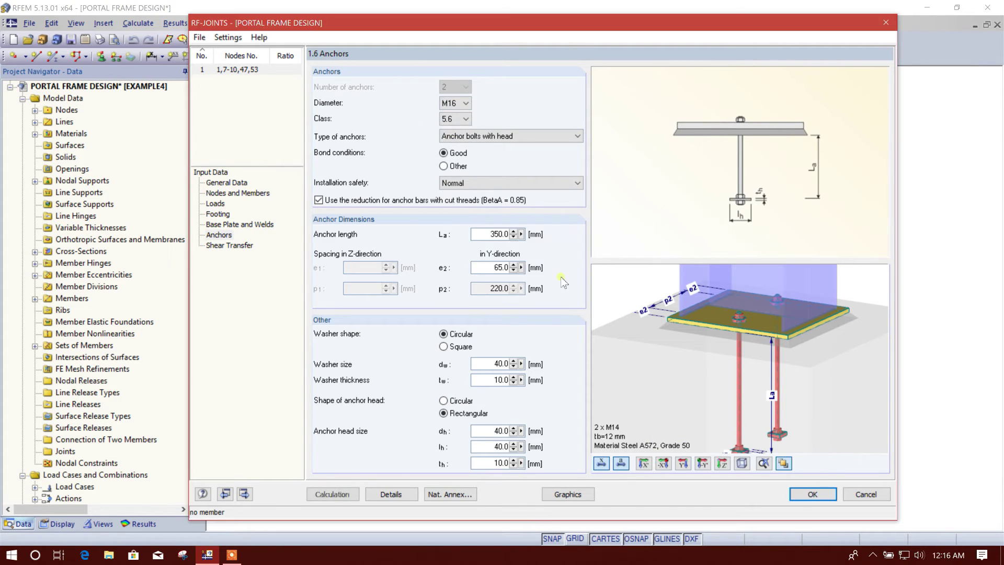
pyautogui.click(333, 495)
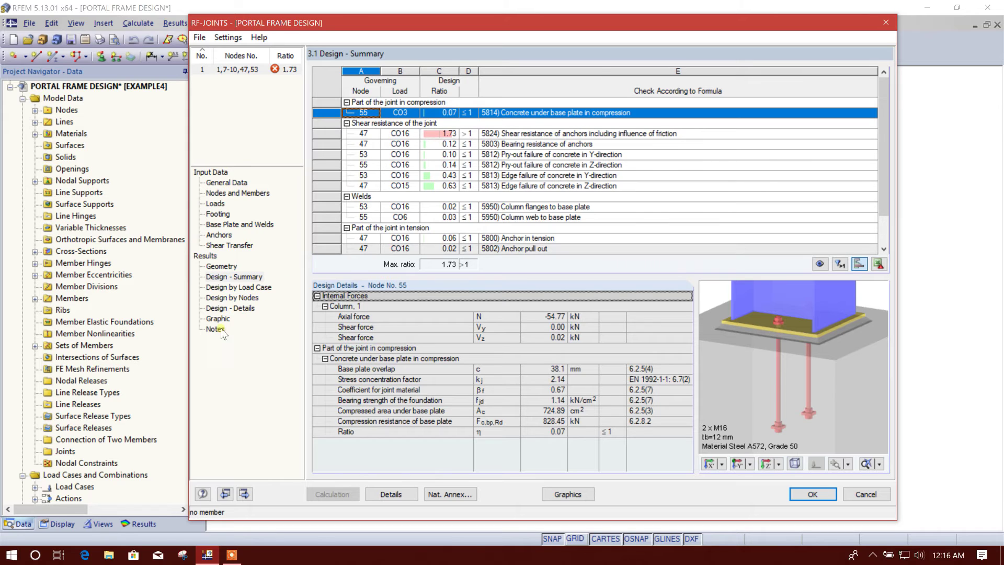
pyautogui.click(230, 224)
# - Add an HEA 100 shear key on the Shear Transfer page, accepting deletion of the old results
pyautogui.click(218, 235)
pyautogui.click(229, 246)
pyautogui.click(551, 111)
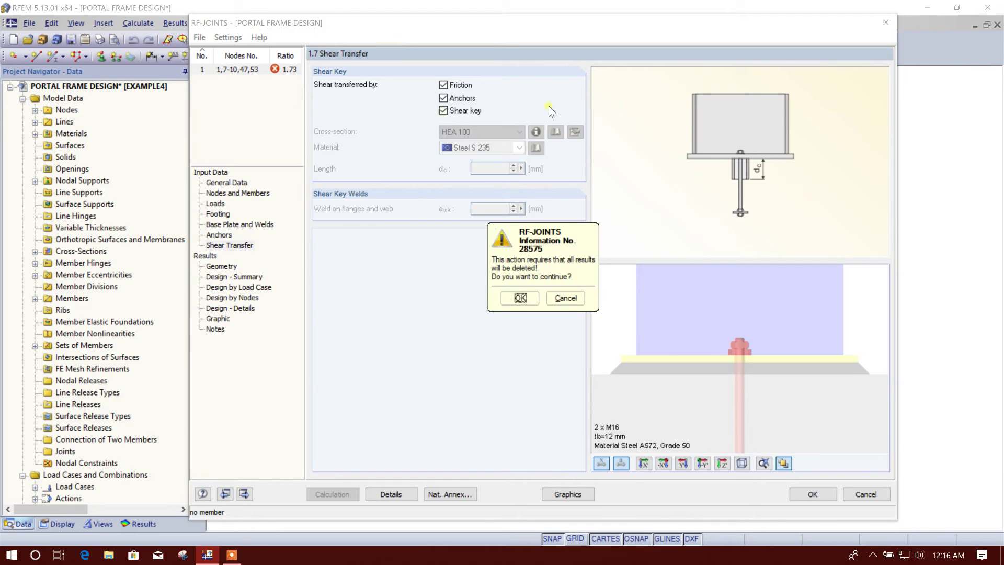
pyautogui.click(520, 298)
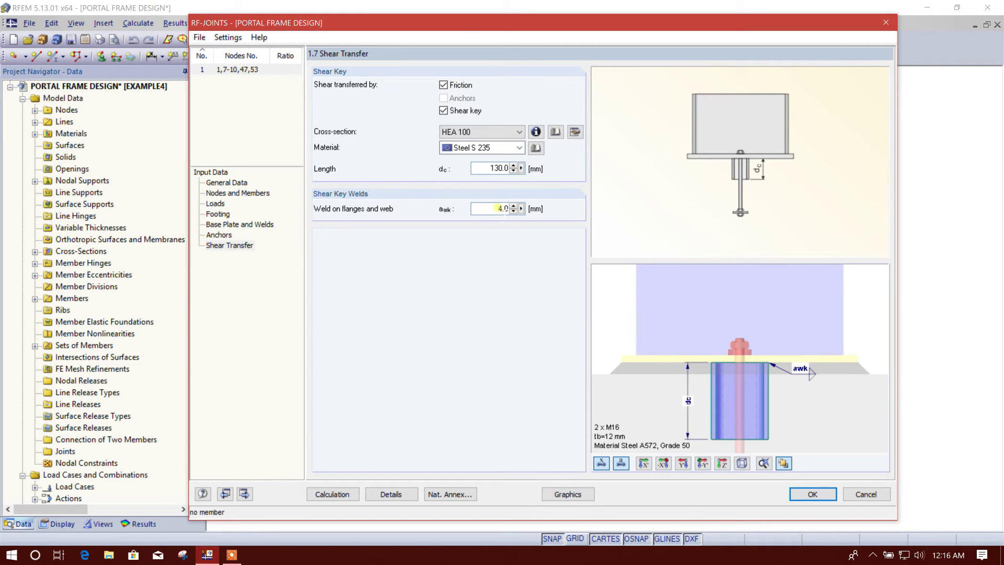
# - Set the shear key length to 125 mm and recalculate the joint design
pyautogui.doubleClick(490, 167)
pyautogui.click(497, 168)
pyautogui.doubleClick(495, 167)
pyautogui.write('125')
pyautogui.click(334, 494)
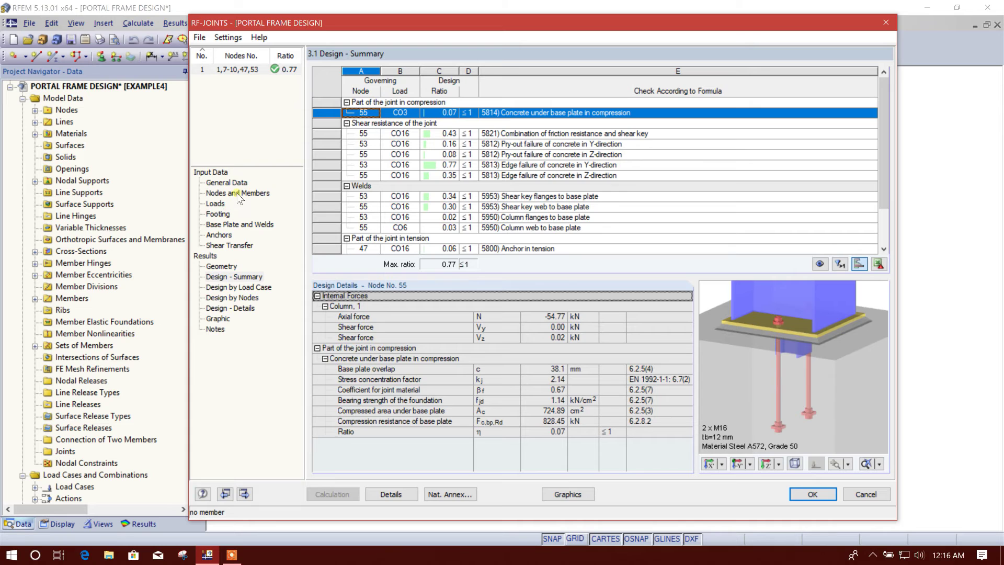
# - Switch the anchors back to M14 and rerun the joint design calculation
pyautogui.click(230, 235)
pyautogui.click(465, 105)
pyautogui.click(459, 124)
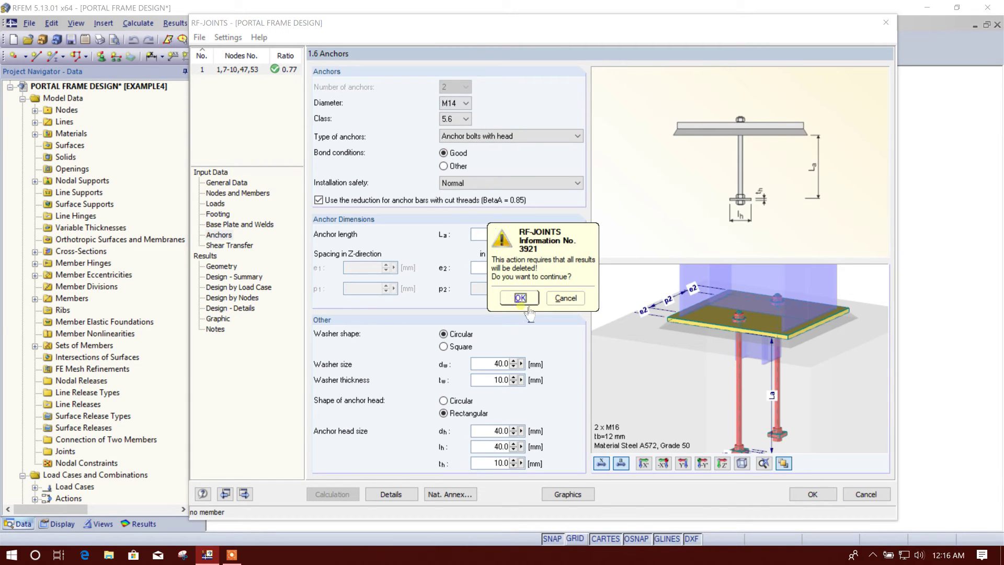
pyautogui.click(520, 308)
pyautogui.click(332, 495)
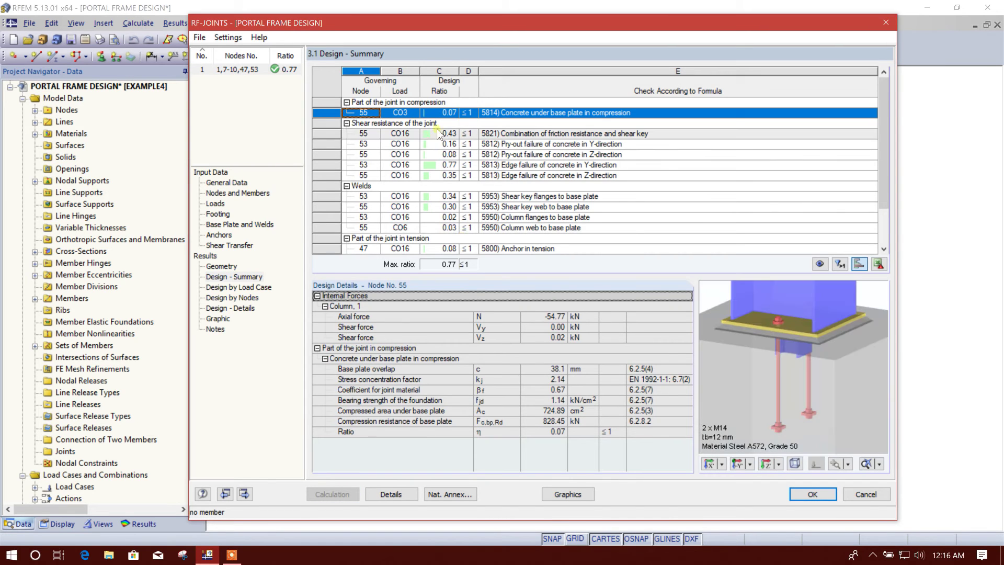
# - Inspect the node 53 edge-failure check and the designed footings in an isometric model view
pyautogui.click(450, 165)
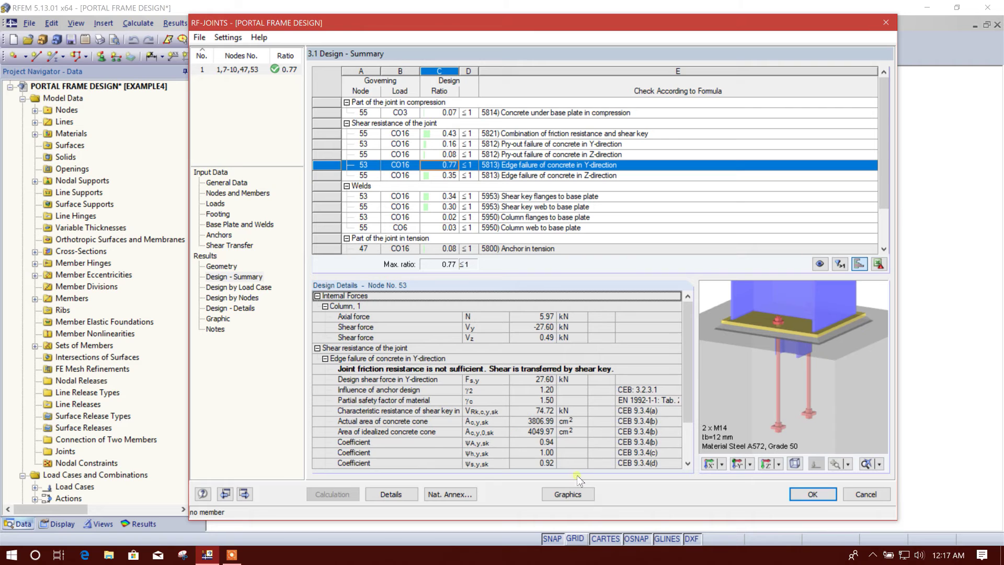
pyautogui.click(581, 498)
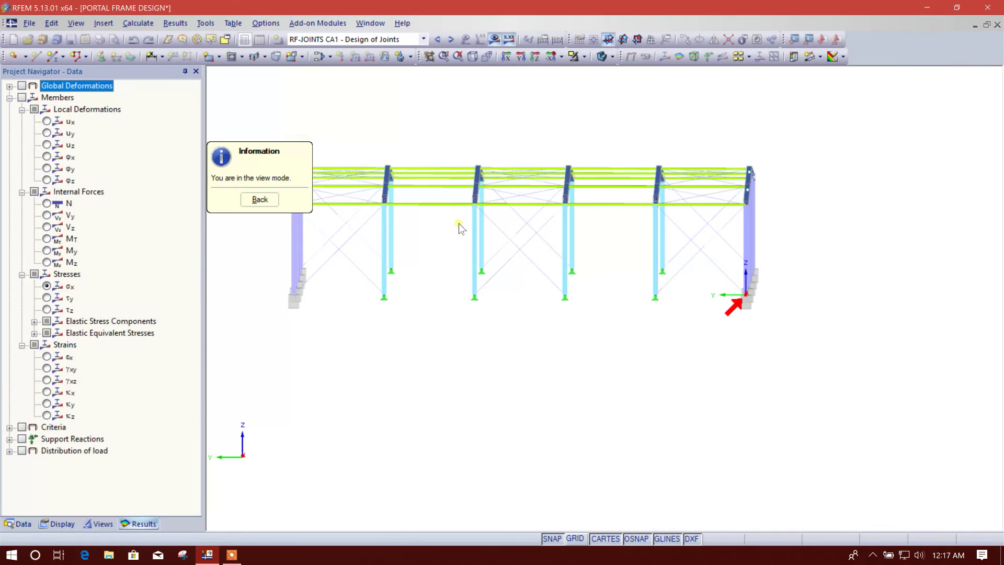
pyautogui.keyDown('ctrl'); pyautogui.moveTo(563, 384); pyautogui.dragTo(778, 419, button='middle'); pyautogui.keyUp('ctrl')
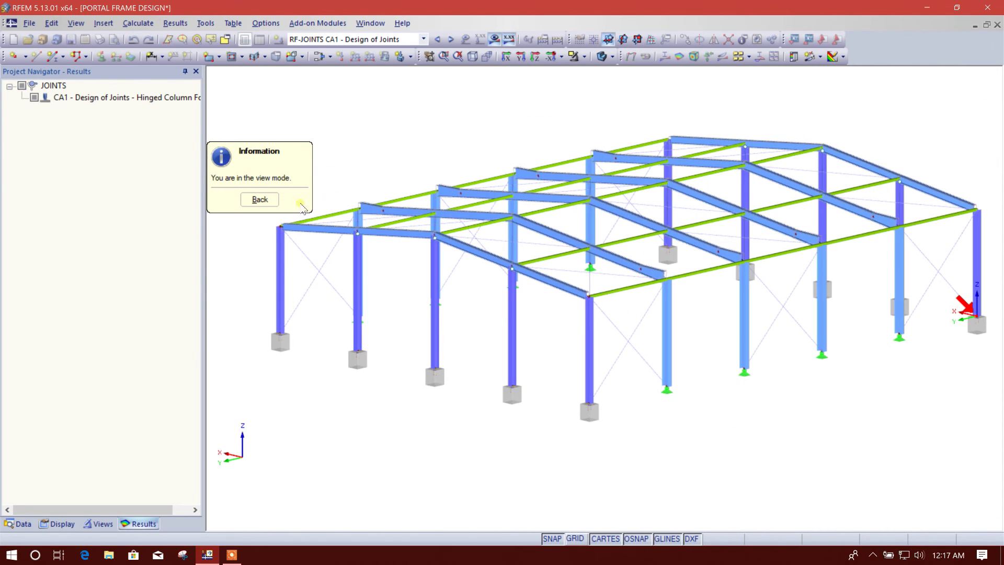
pyautogui.click(273, 206)
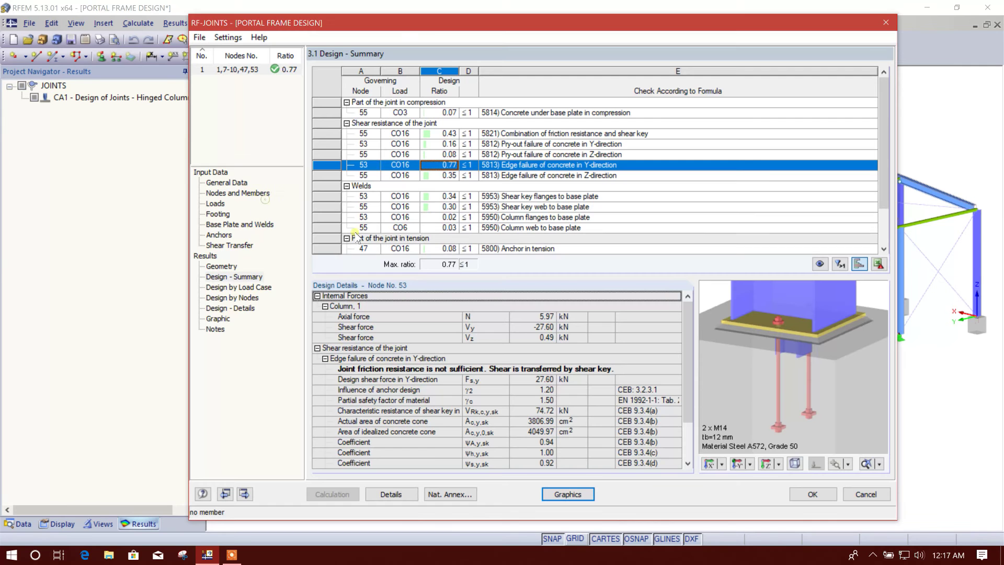
# - Close RF-JOINTS keeping case 1 results, then reopen the RF-JOINTS module
pyautogui.click(830, 495)
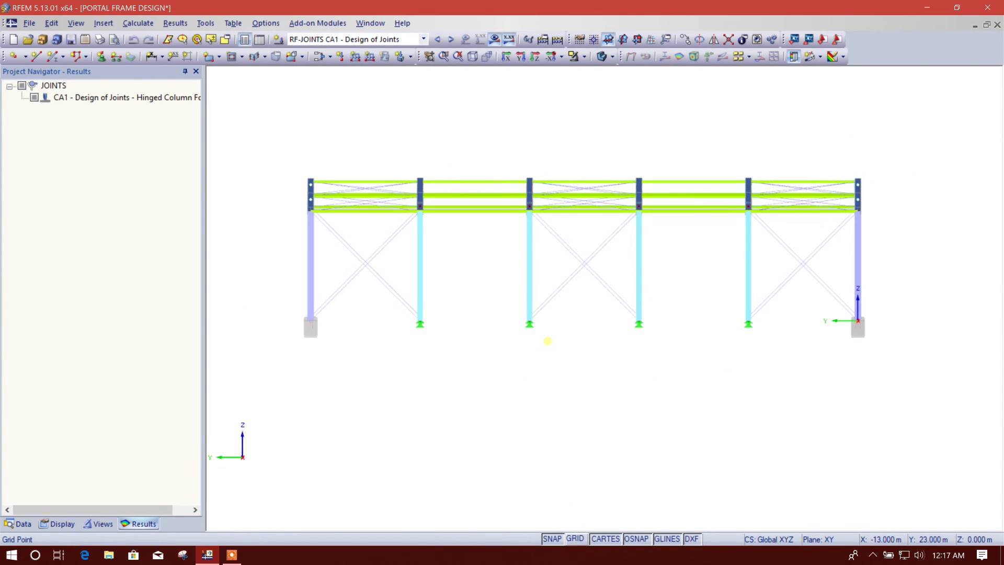
pyautogui.click(315, 24)
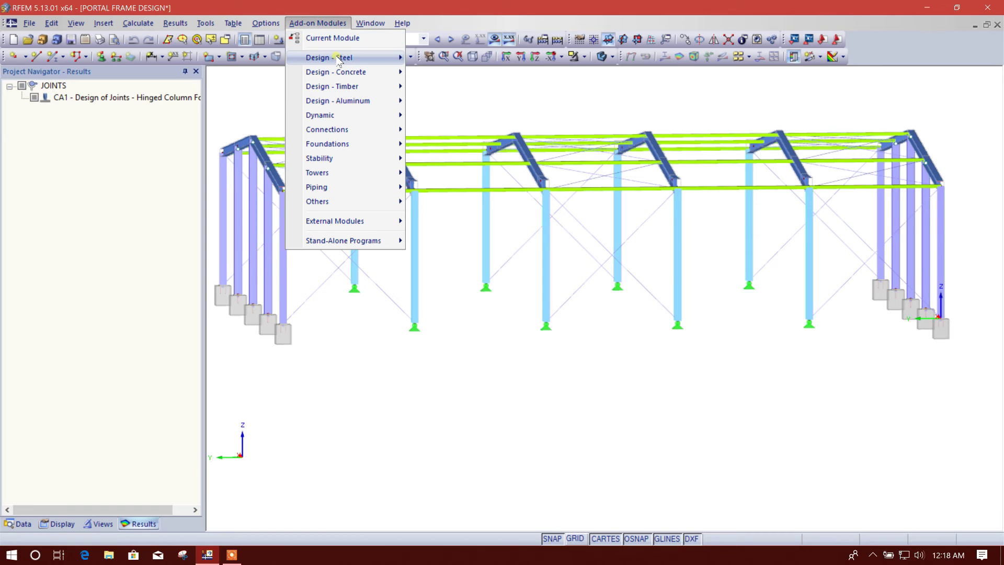
pyautogui.moveTo(376, 129)
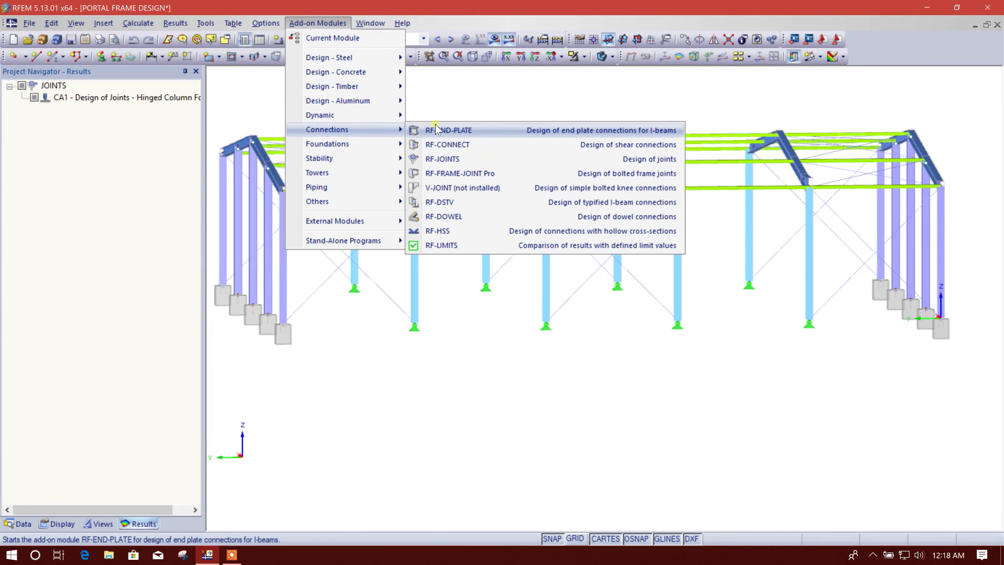
pyautogui.click(438, 158)
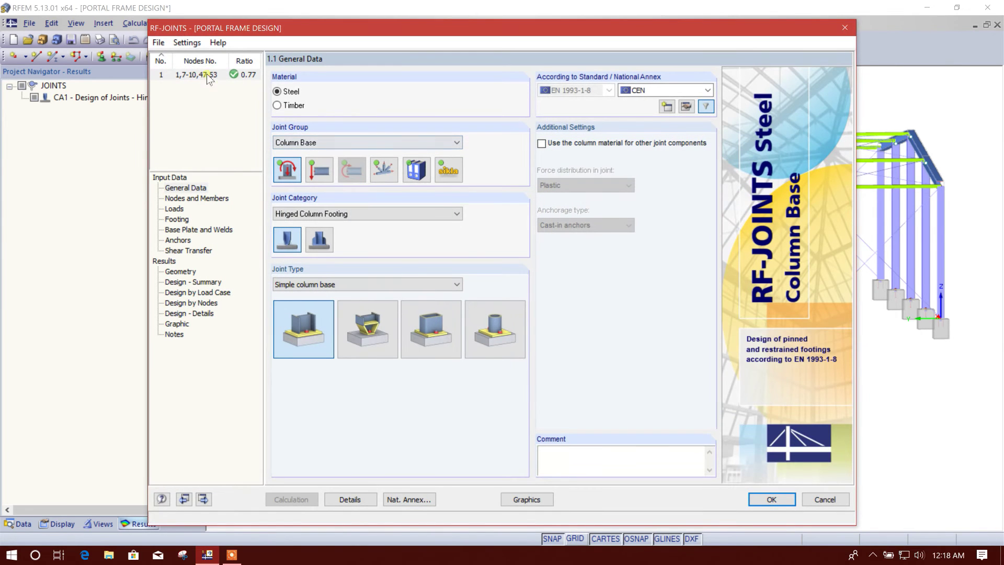
# - Create new joint design case No. 2 and go to its Nodes and Members input
pyautogui.click(158, 42)
pyautogui.click(190, 56)
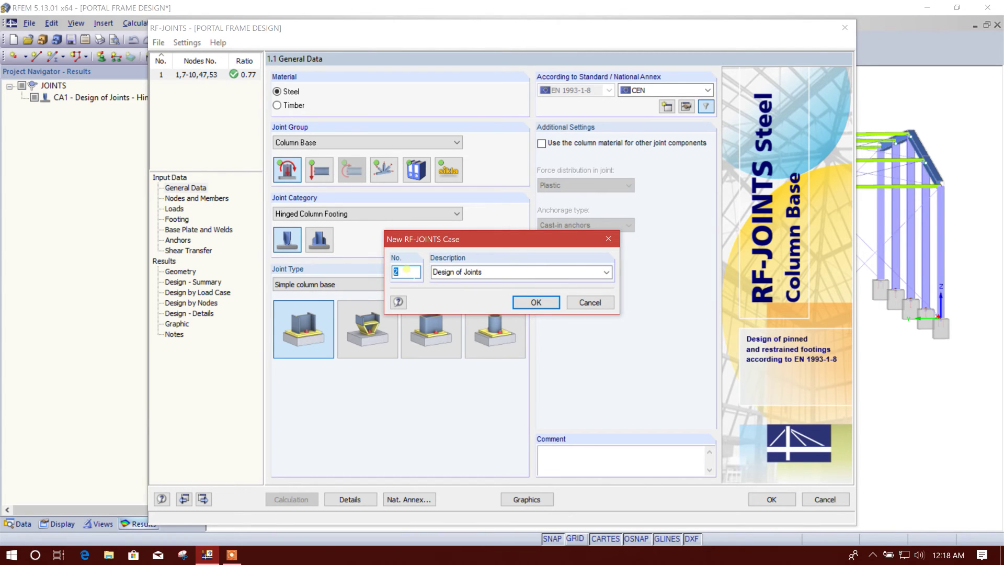
pyautogui.click(533, 302)
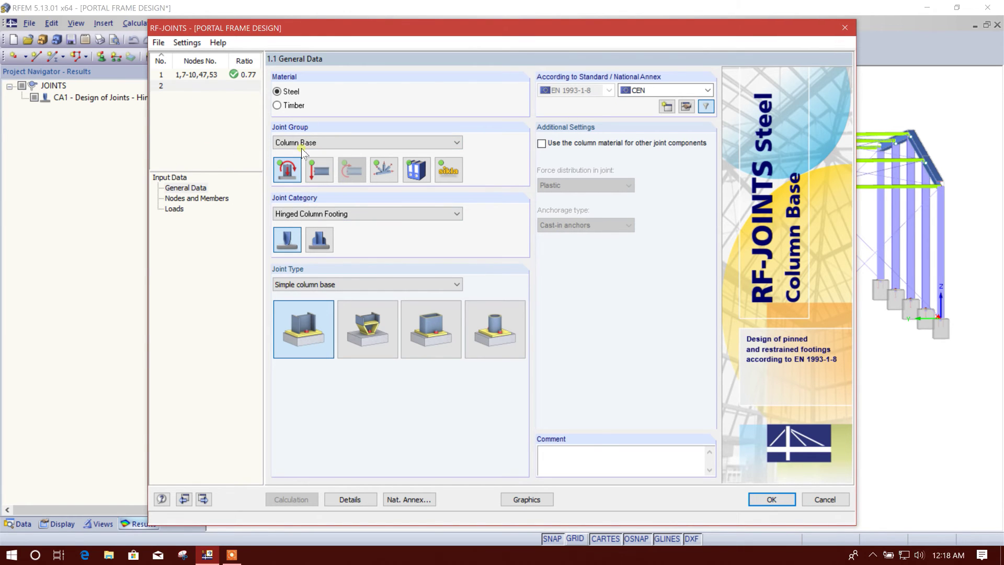
pyautogui.click(198, 198)
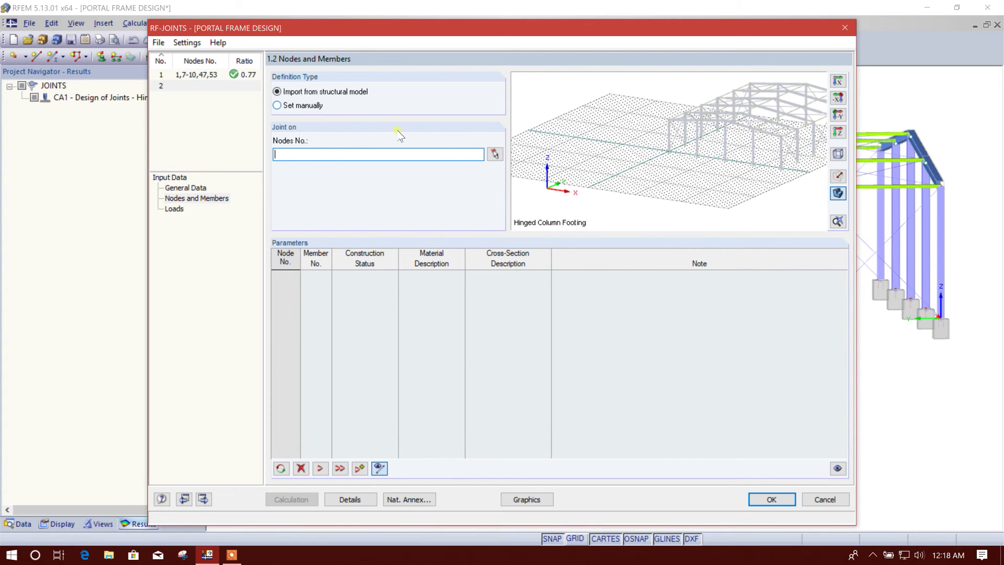
# - Assign joint 2 to the column-base nodes 11, 20, 28, 29, 37, 38 and 46
pyautogui.click(495, 154)
pyautogui.moveTo(392, 299); pyautogui.dragTo(825, 362)
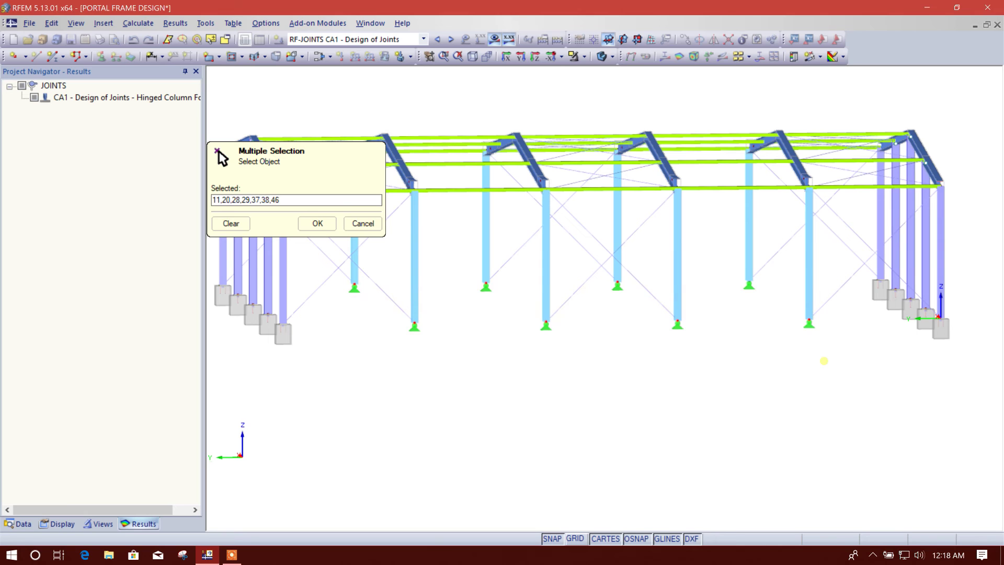
pyautogui.click(331, 225)
pyautogui.click(485, 297)
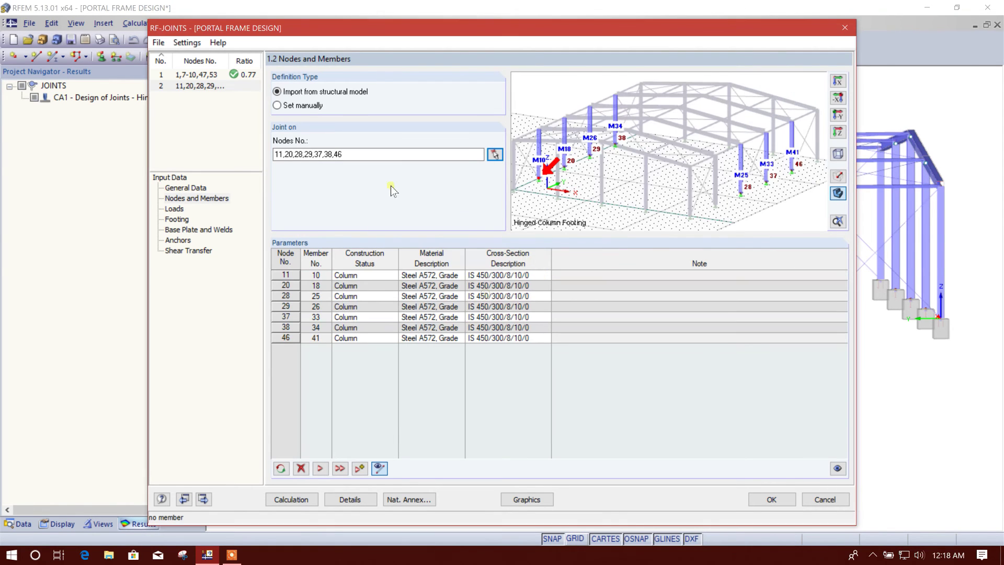
# - Add load combinations CO1 through CO24 to the design on the Loads page
pyautogui.click(180, 209)
pyautogui.click(408, 224)
pyautogui.scroll(-3, 418, 306)
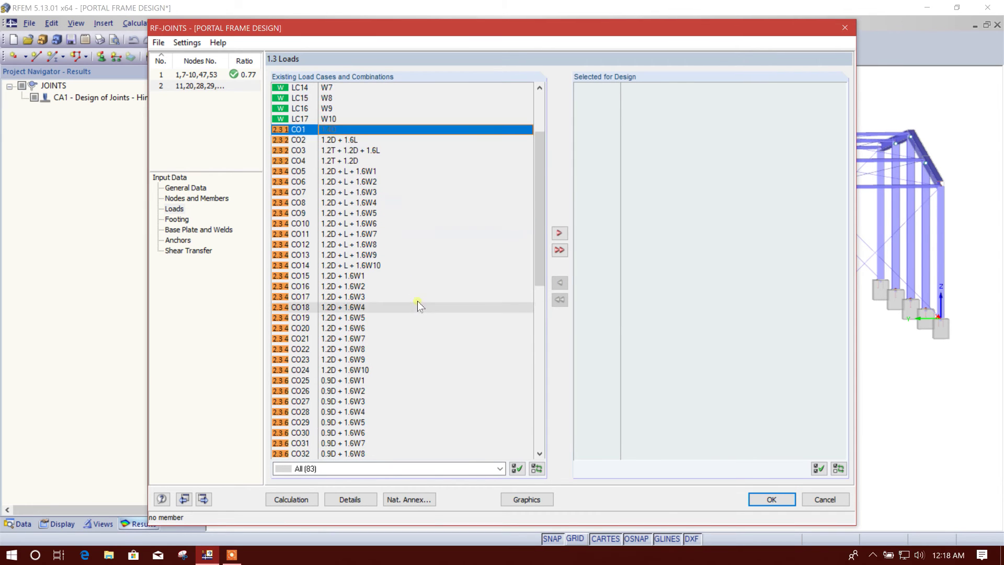
pyautogui.scroll(-3, 418, 306)
pyautogui.keyDown('shift'); pyautogui.click(392, 277); pyautogui.keyUp('shift')
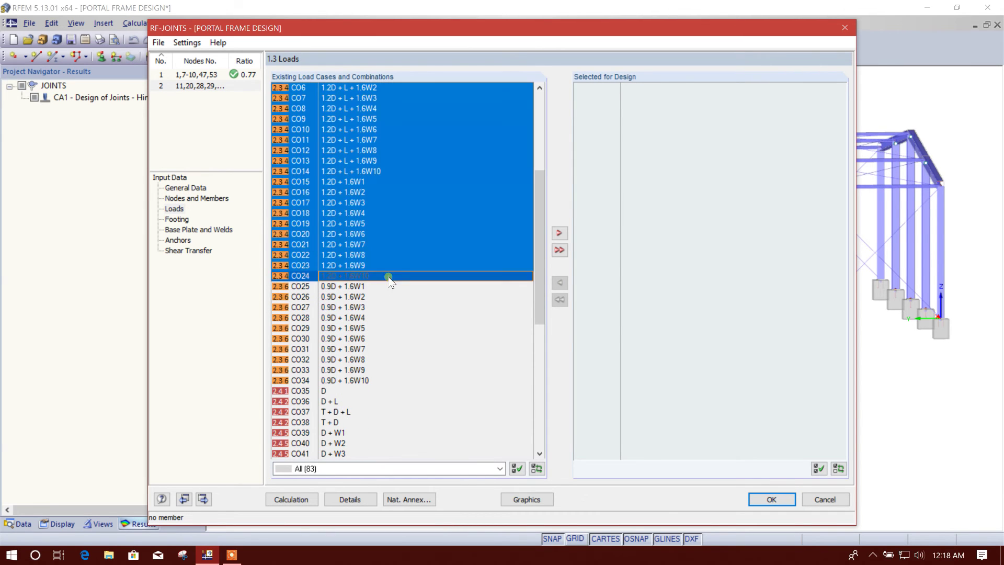
pyautogui.click(559, 249)
pyautogui.click(192, 230)
# - Enter foundation length 850 mm, width 800 mm and depth 900 mm for joint 2's footing
pyautogui.click(181, 222)
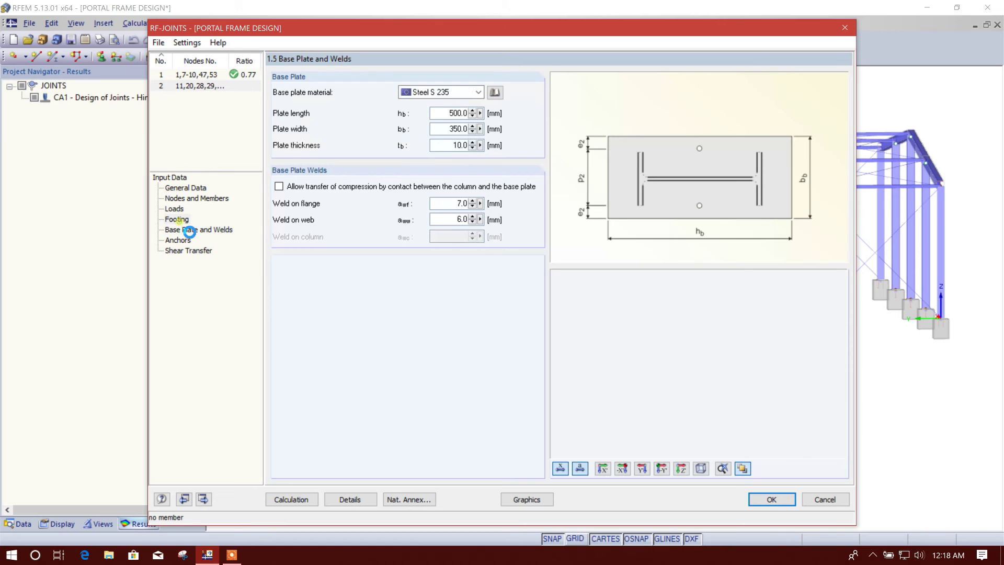
pyautogui.doubleClick(442, 158)
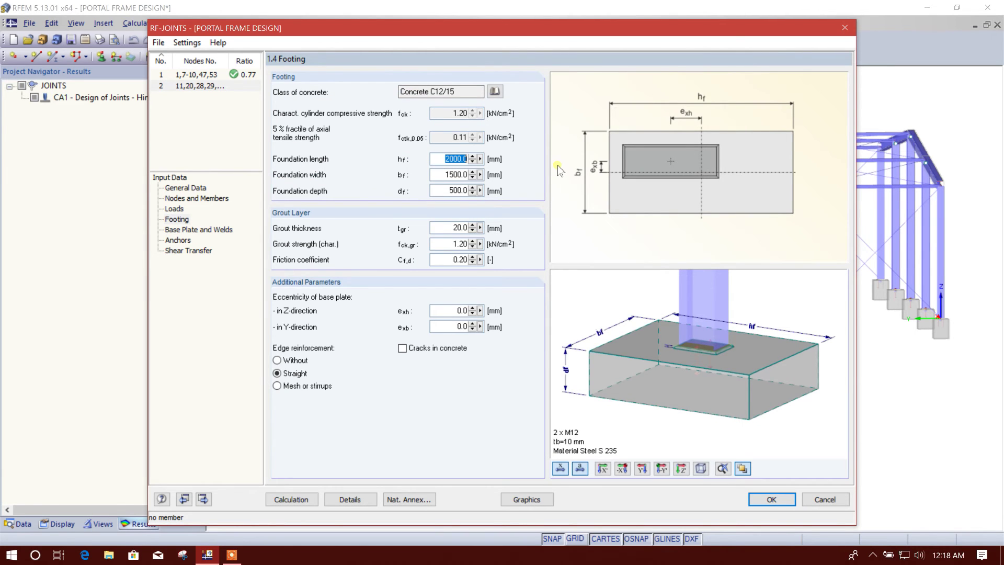
pyautogui.click(197, 198)
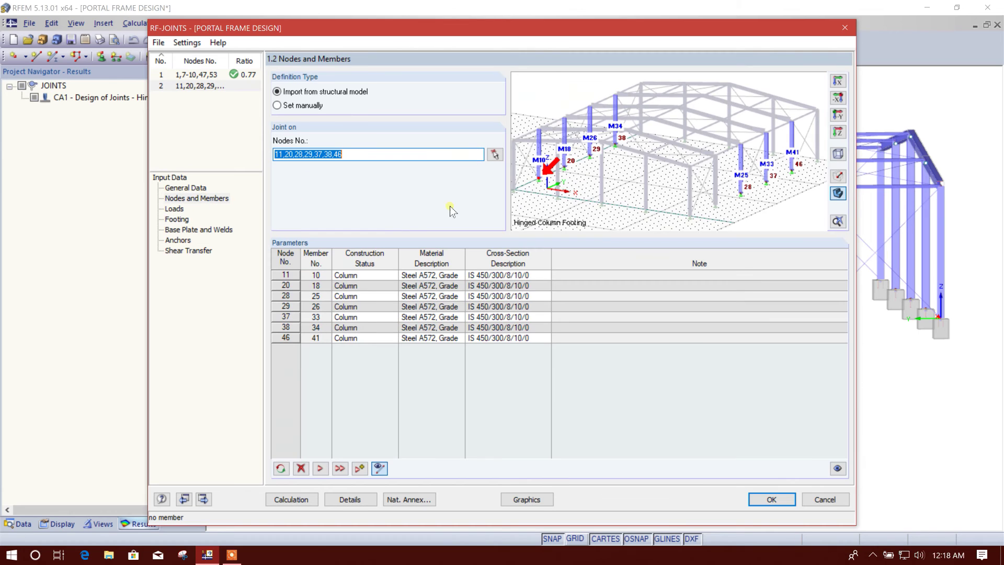
pyautogui.click(177, 219)
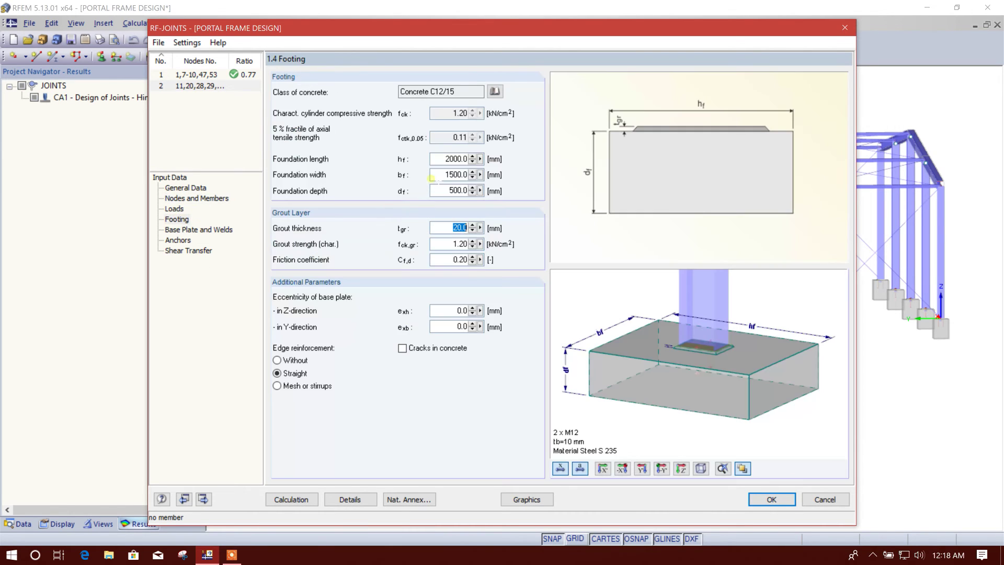
pyautogui.write('85')
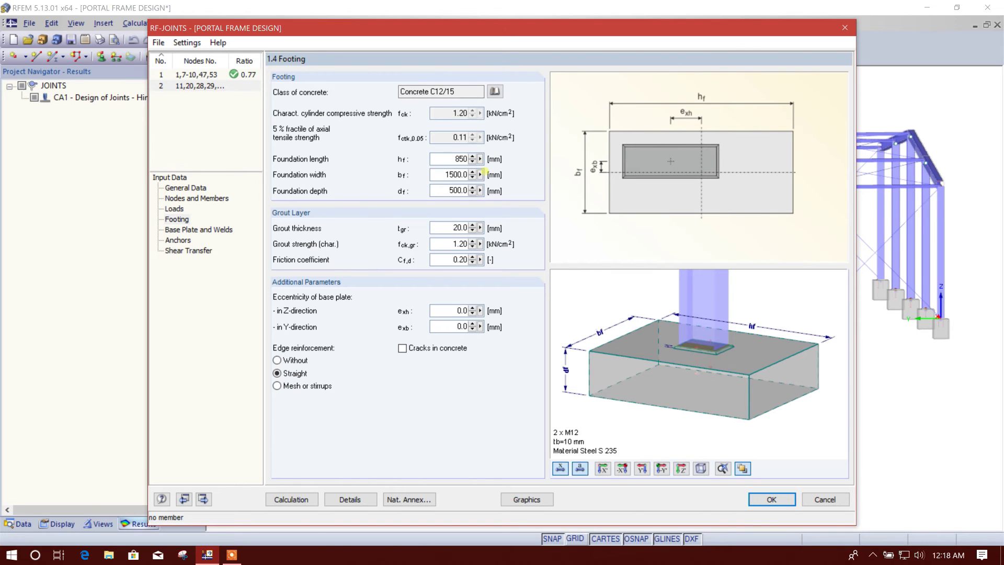
pyautogui.press('Tab')
pyautogui.write('800')
pyautogui.press('Tab')
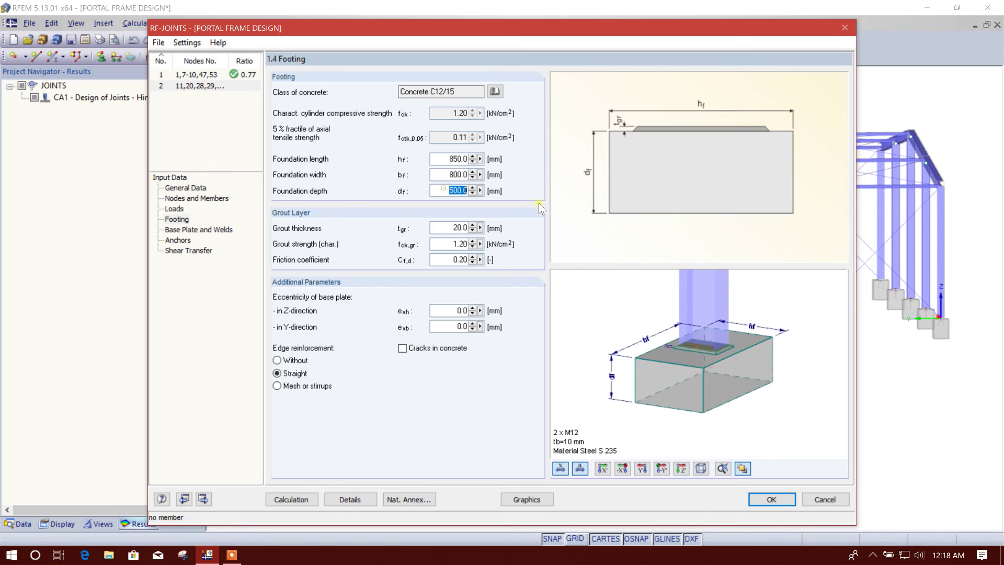
pyautogui.write('900')
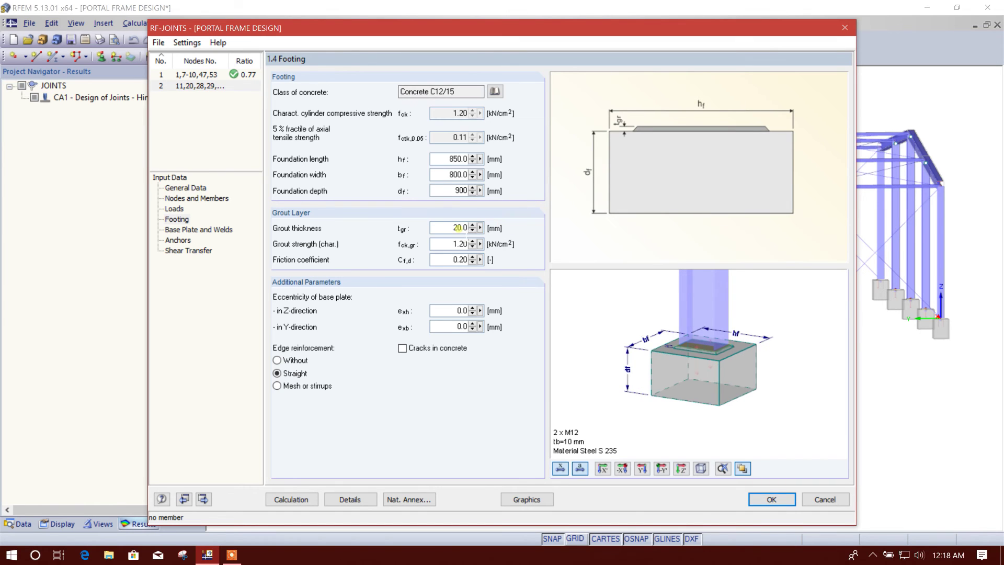
pyautogui.press('Tab')
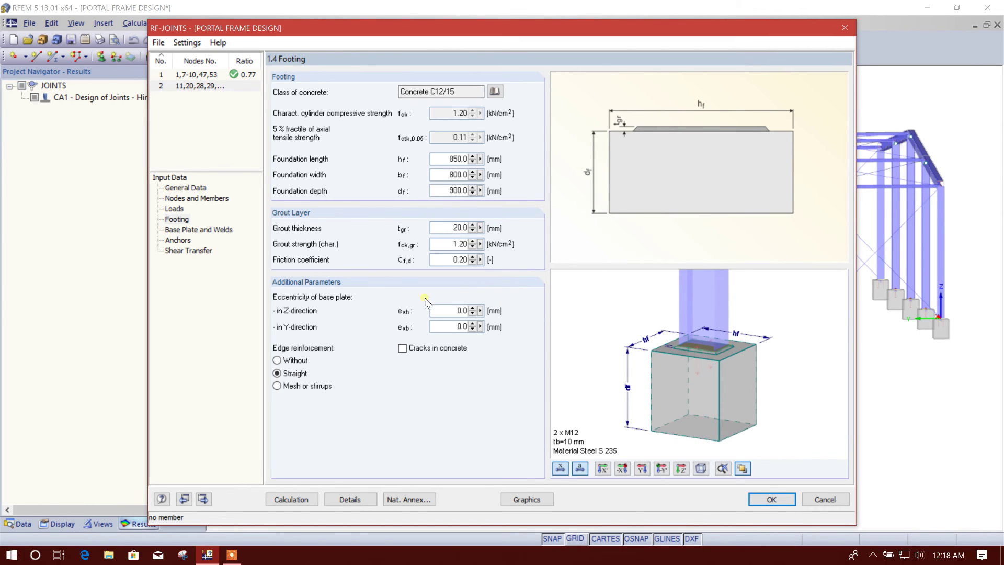
pyautogui.click(188, 230)
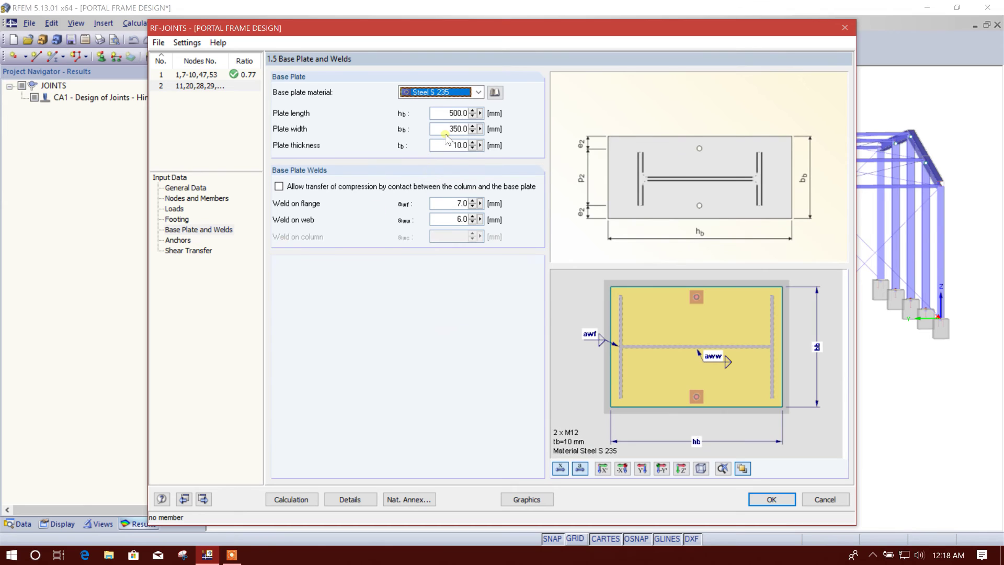
# - Change the base plate material from S 235 to Steel A572, Grade 50
pyautogui.click(457, 93)
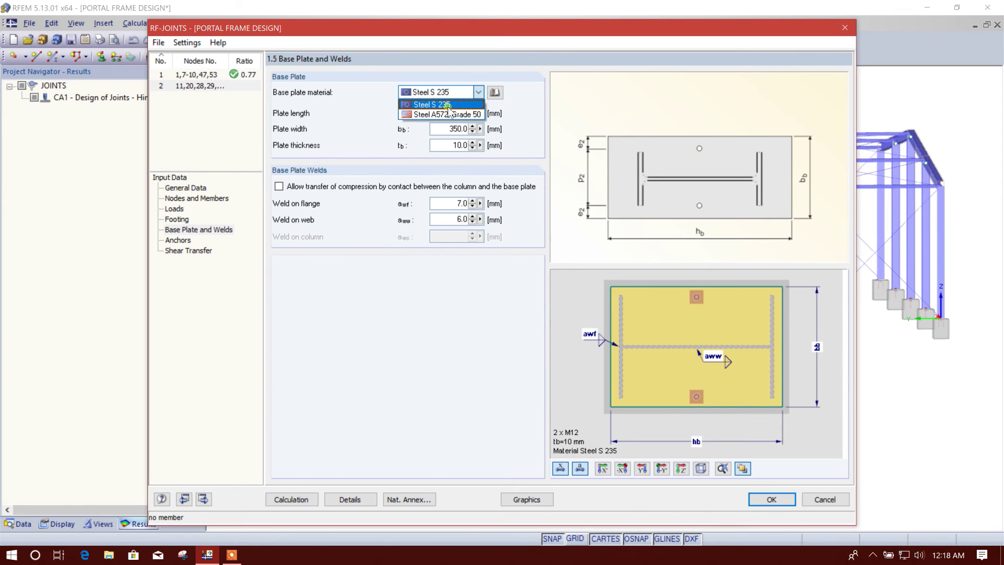
pyautogui.click(479, 116)
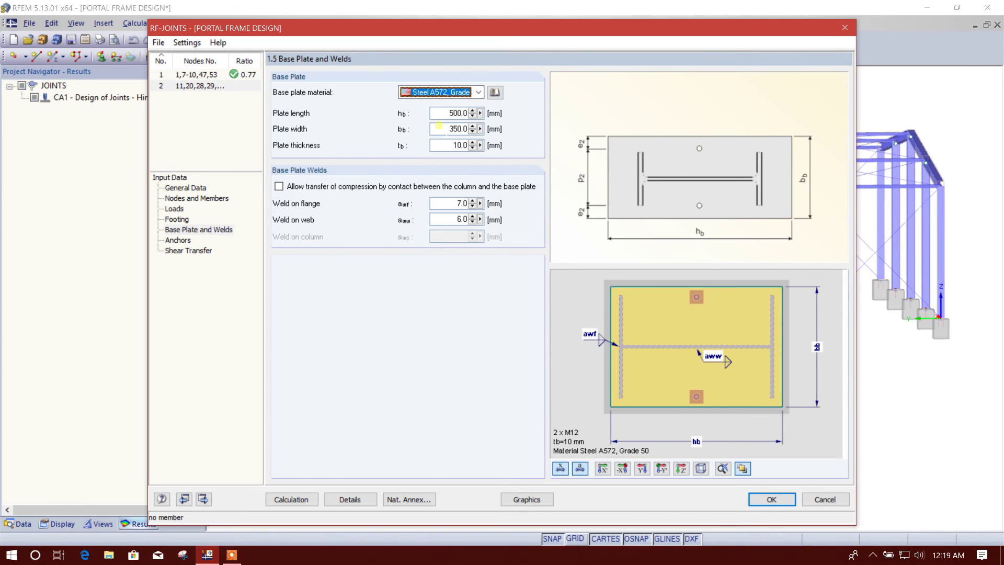
pyautogui.moveTo(442, 113); pyautogui.dragTo(512, 118)
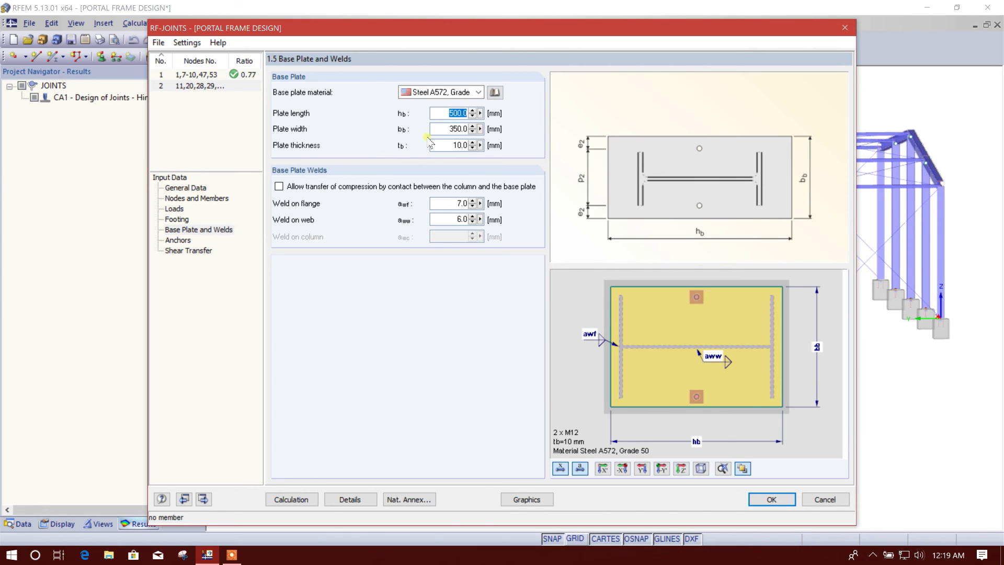
pyautogui.moveTo(444, 129); pyautogui.dragTo(512, 134)
pyautogui.click(181, 241)
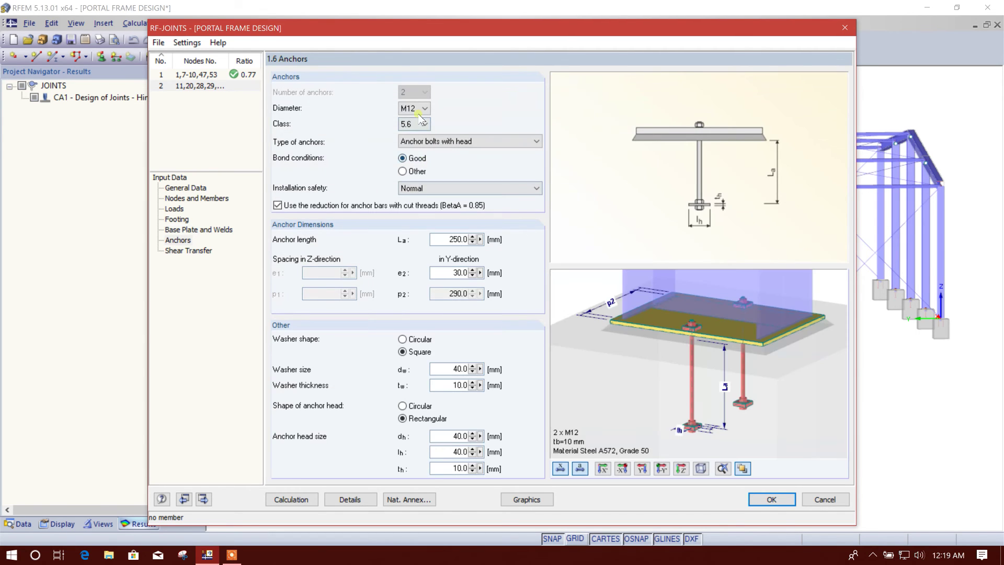
# - Use M16 anchors with a 65 mm e2 edge distance and circular washers
pyautogui.click(418, 108)
pyautogui.click(410, 138)
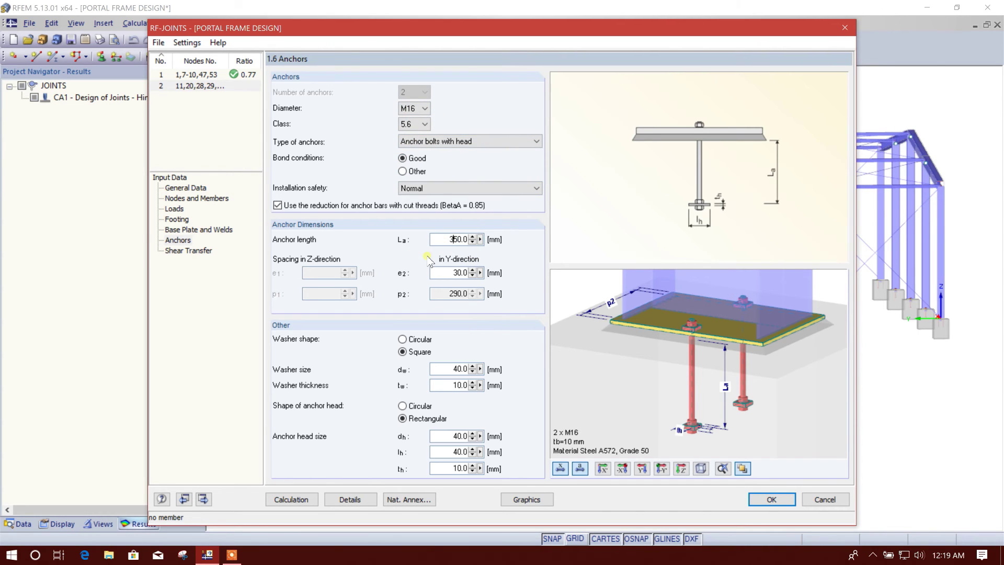
pyautogui.click(445, 273)
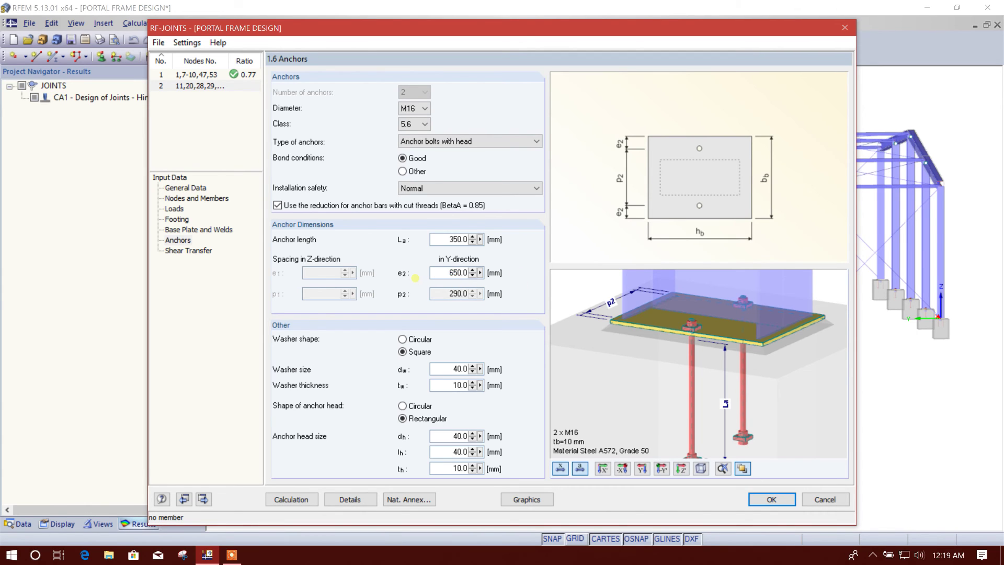
pyautogui.write('65')
pyautogui.click(433, 371)
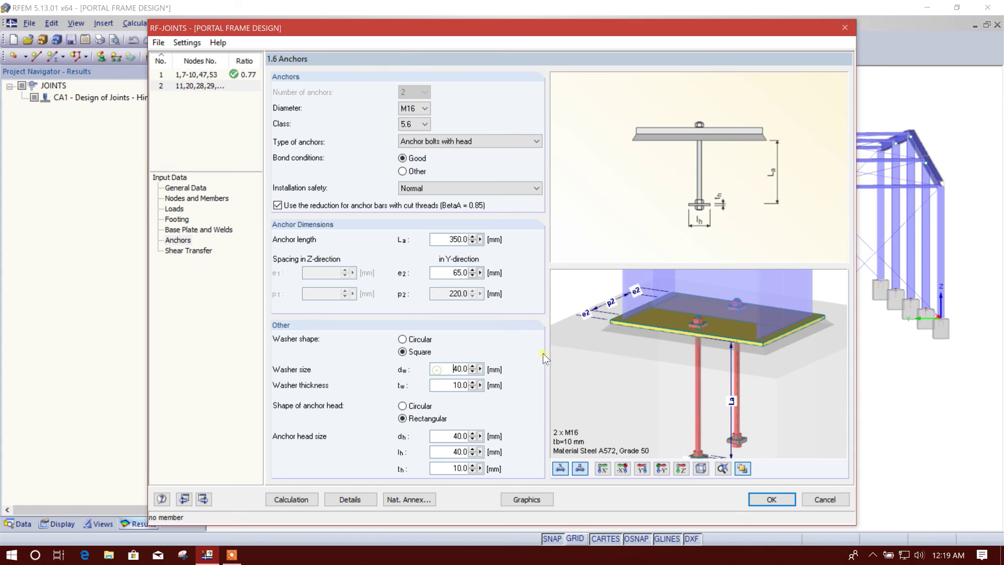
pyautogui.click(414, 340)
pyautogui.click(191, 250)
# - Enable the HEA 100 shear key for joint 2 and calculate, passing at 0.73
pyautogui.click(402, 116)
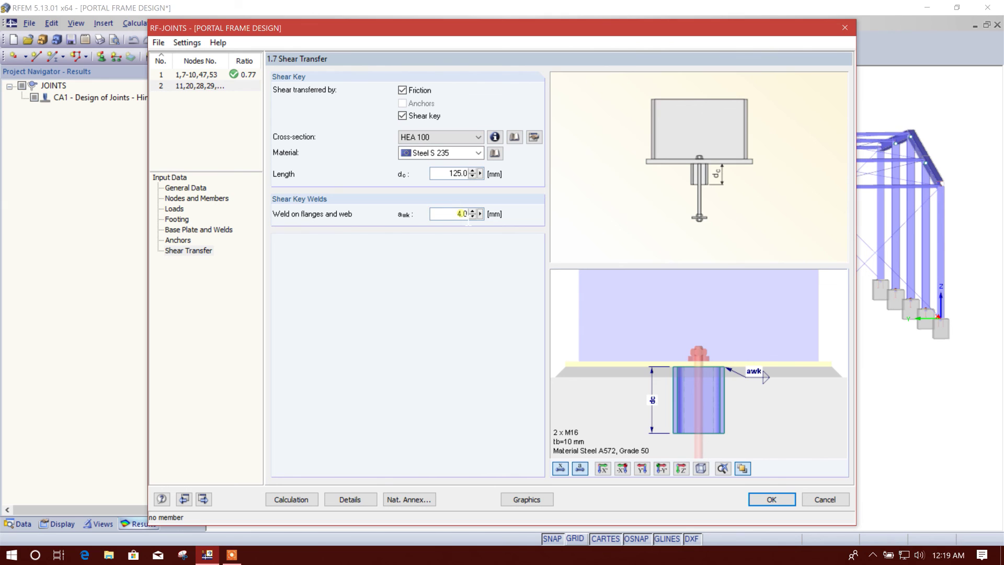
pyautogui.click(293, 499)
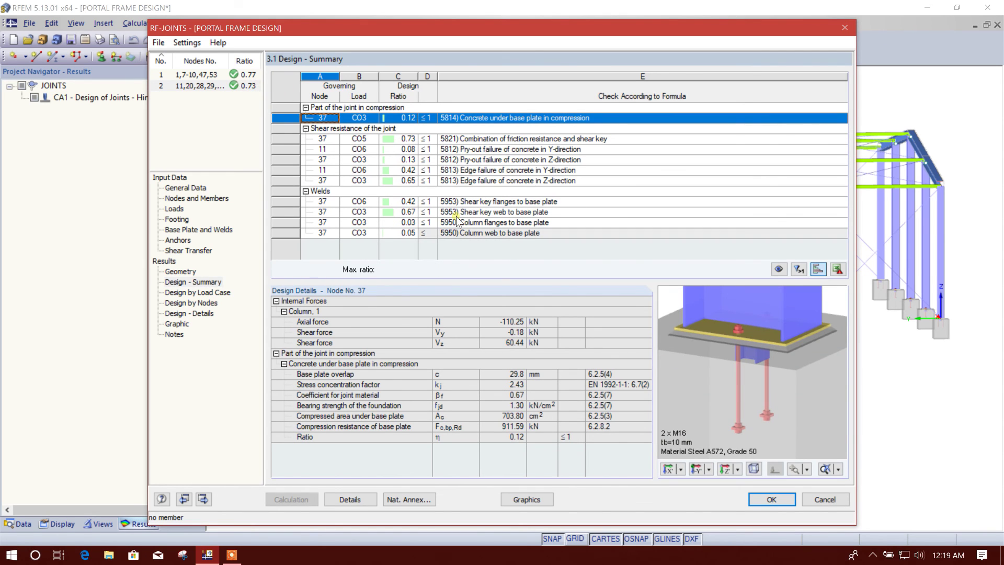
# - View joint 2 graphically, close RF-JOINTS keeping results, and orbit to inspect the new footings
pyautogui.click(538, 501)
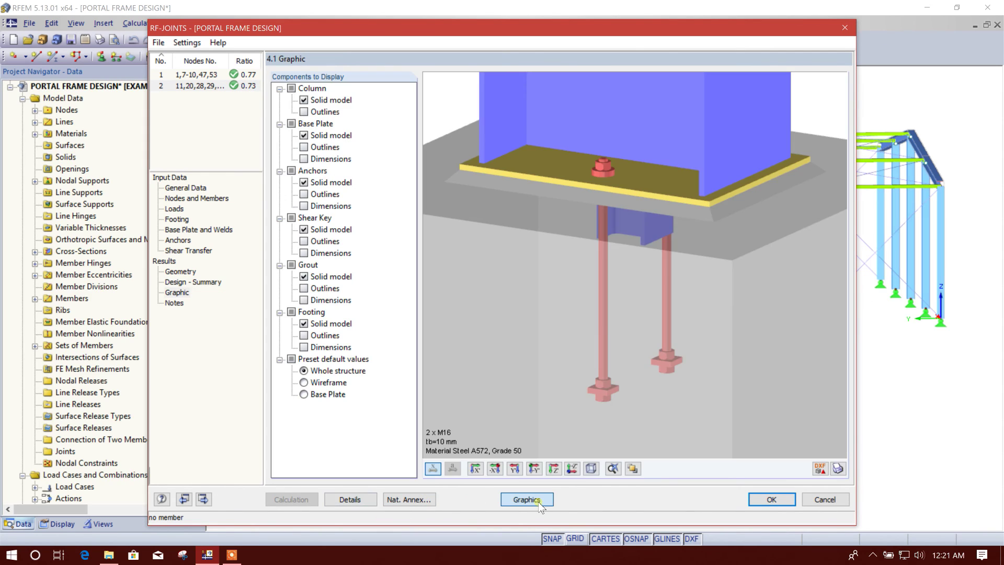
pyautogui.click(540, 501)
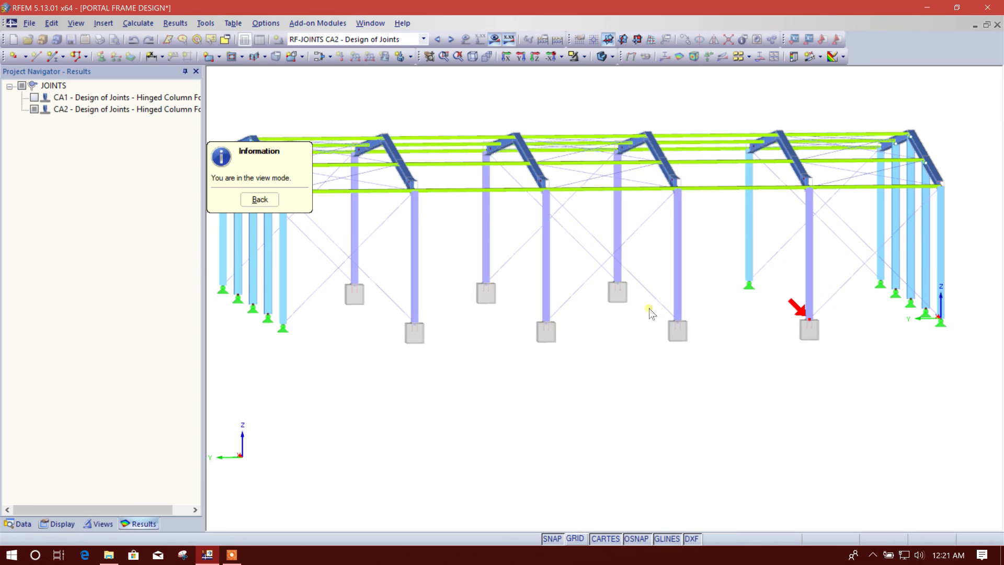
pyautogui.click(260, 199)
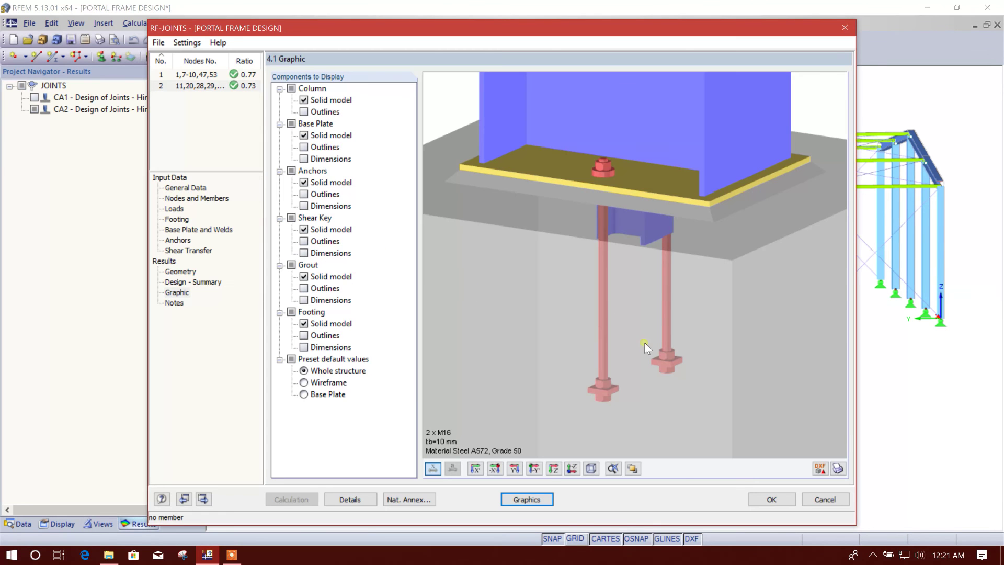
pyautogui.click(766, 495)
pyautogui.keyDown('ctrl'); pyautogui.moveTo(416, 342); pyautogui.dragTo(684, 381, button='middle'); pyautogui.keyUp('ctrl')
pyautogui.keyDown('ctrl'); pyautogui.moveTo(758, 410); pyautogui.dragTo(722, 413, button='middle'); pyautogui.keyUp('ctrl')
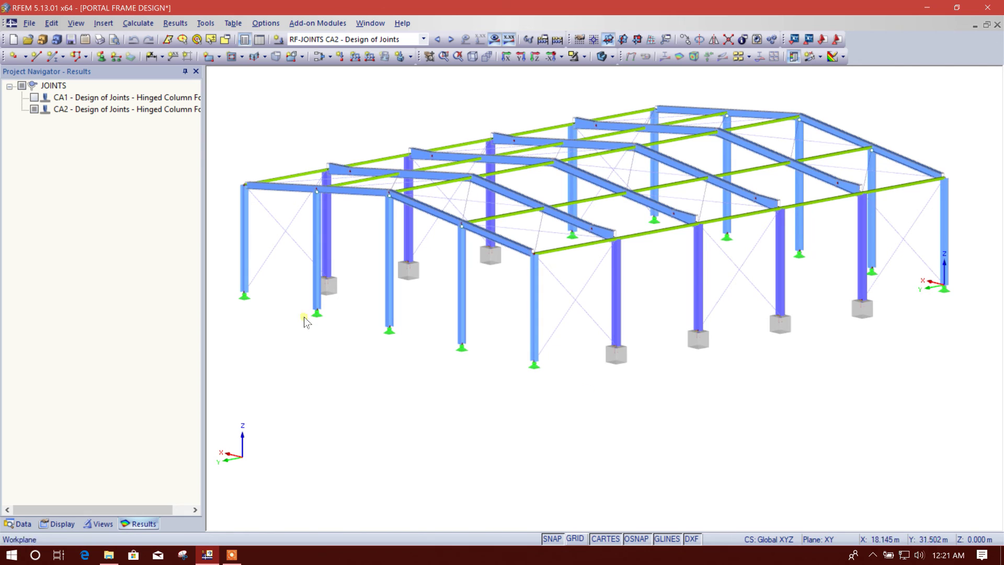
# - Display the CA1 results too and orbit to check footings under every column
pyautogui.click(34, 97)
pyautogui.keyDown('ctrl'); pyautogui.moveTo(661, 408); pyautogui.dragTo(648, 387, button='middle'); pyautogui.keyUp('ctrl')
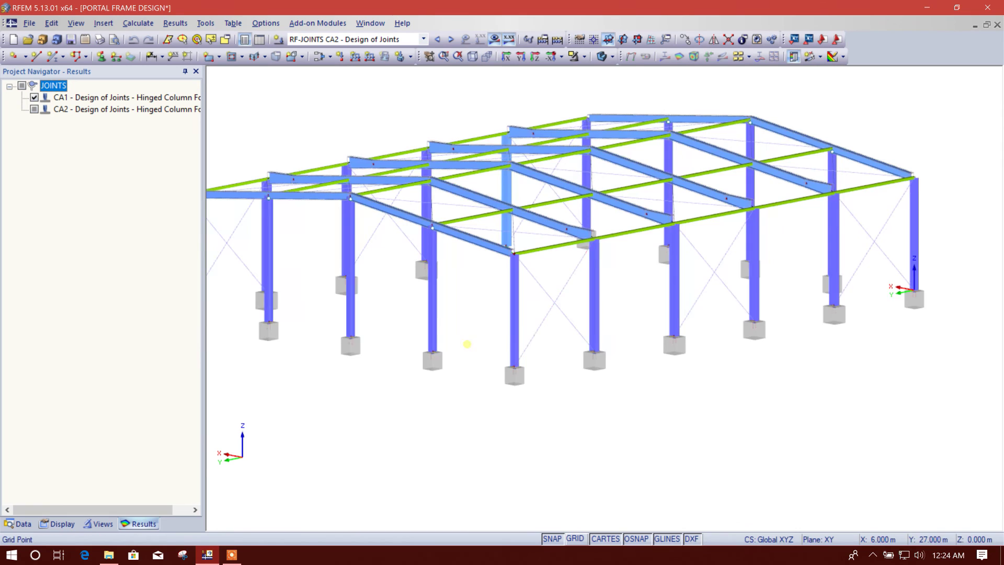
pyautogui.moveTo(466, 343)
pyautogui.keyDown('ctrl'); pyautogui.mouseDown(button='middle')
pyautogui.moveTo(497, 343)
pyautogui.moveTo(473, 324)
pyautogui.moveTo(484, 332)
pyautogui.moveTo(475, 356)
pyautogui.moveTo(460, 351)
pyautogui.mouseUp(button='middle'); pyautogui.keyUp('ctrl')
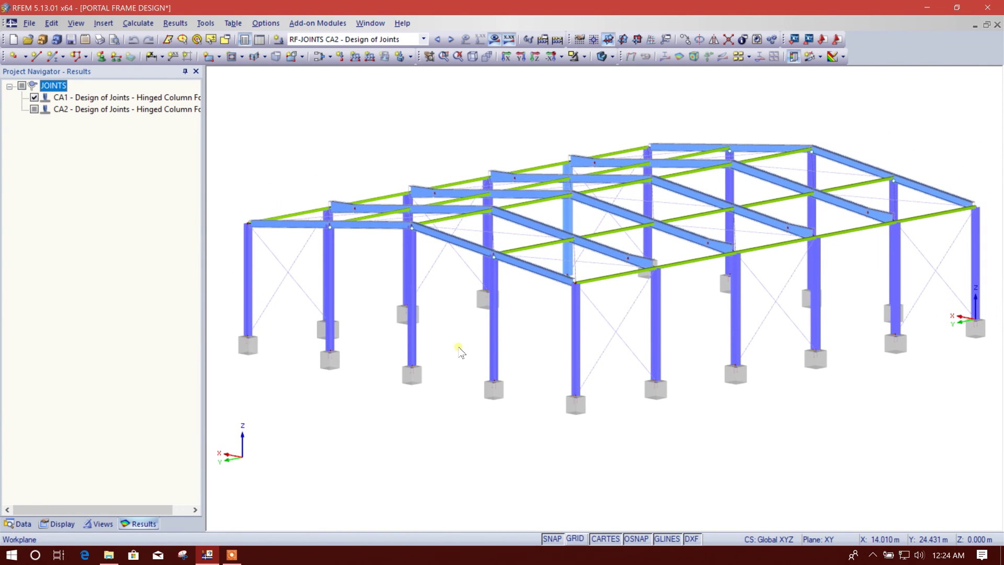